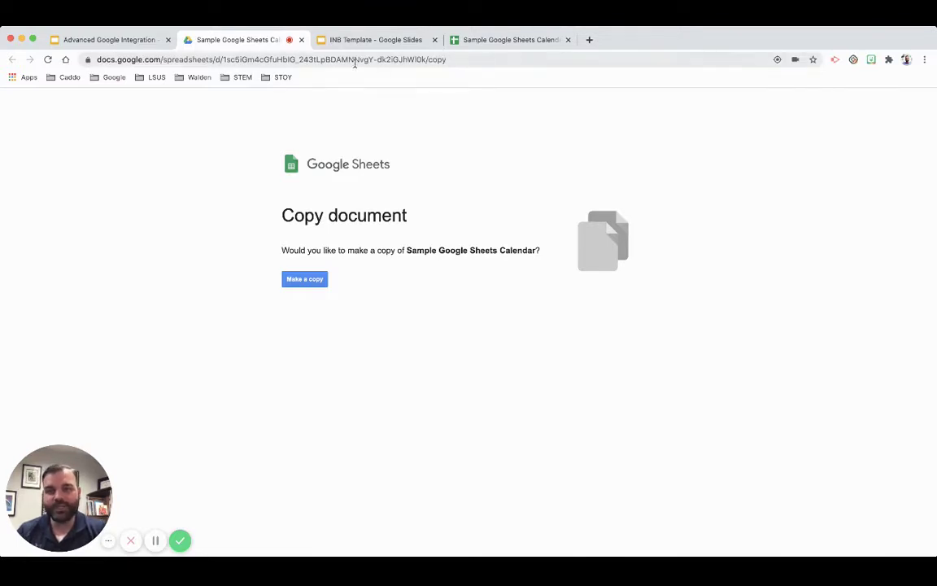
# - Highlight the /copy ending of the calendar link and make a copy of the Sample Google Sheets Calendar
pyautogui.click(387, 59)
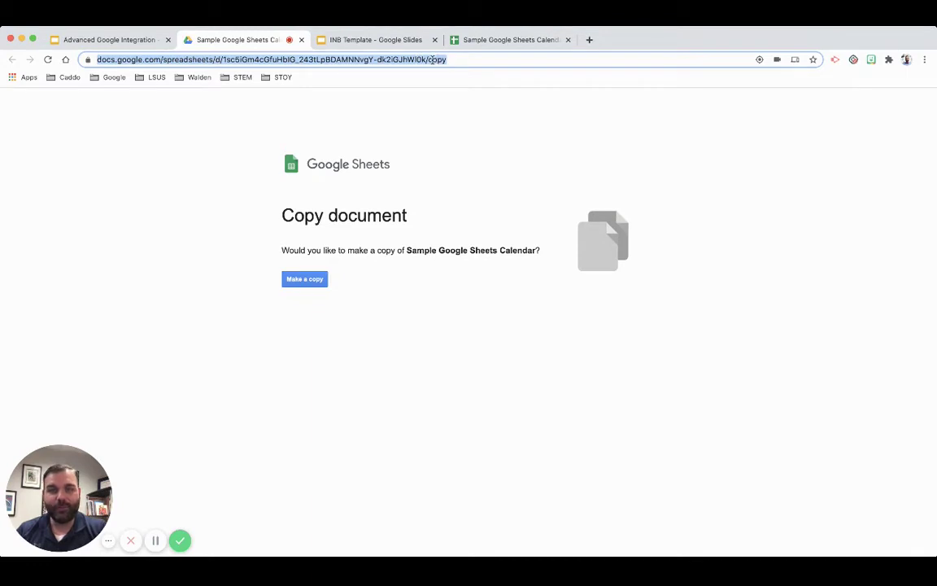
pyautogui.click(431, 65)
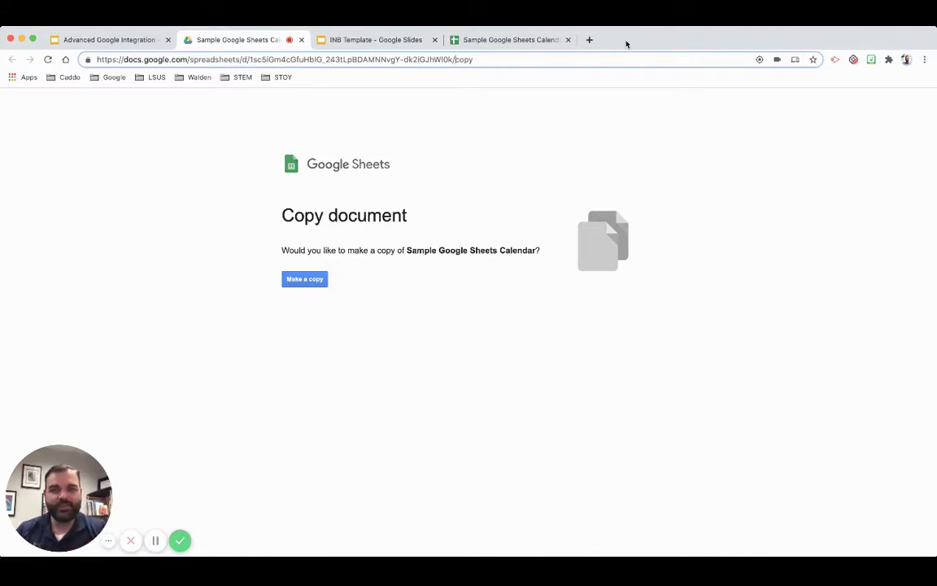
pyautogui.moveTo(455, 59); pyautogui.dragTo(567, 61)
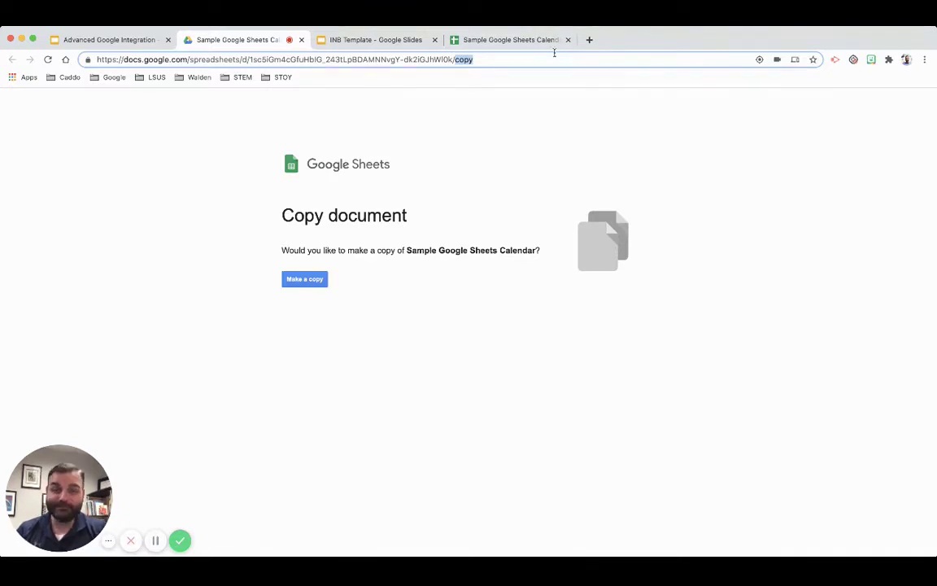
pyautogui.click(298, 280)
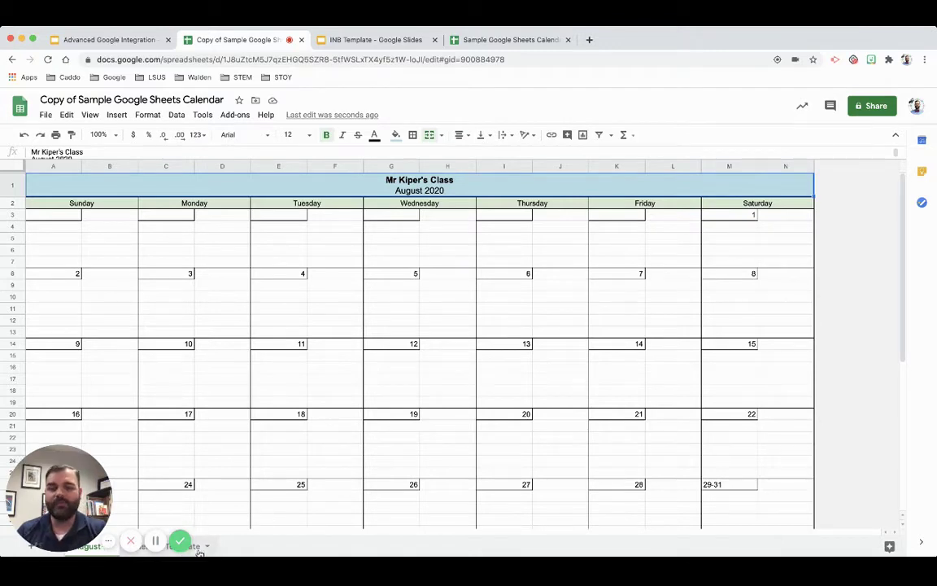
pyautogui.scroll(-1, 218, 362)
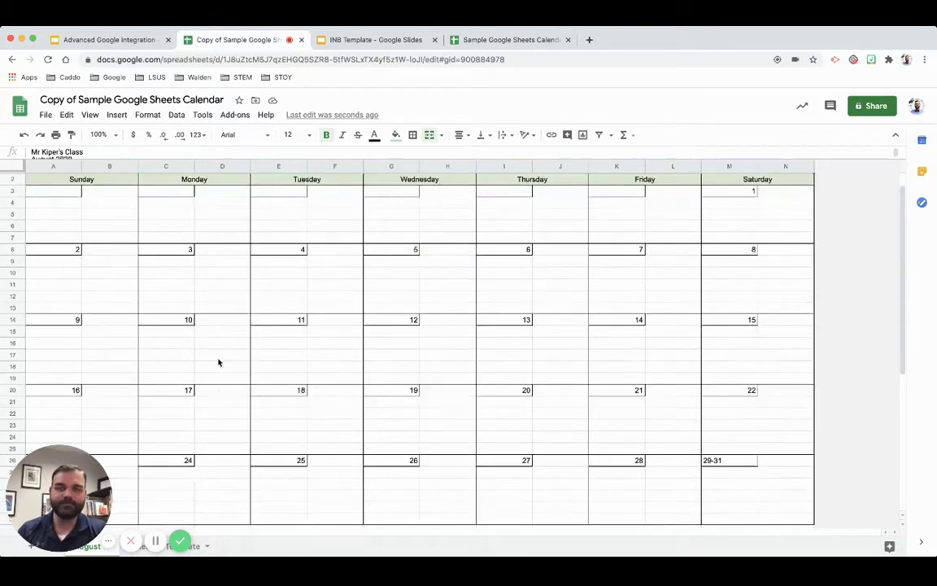
pyautogui.scroll(1, 218, 362)
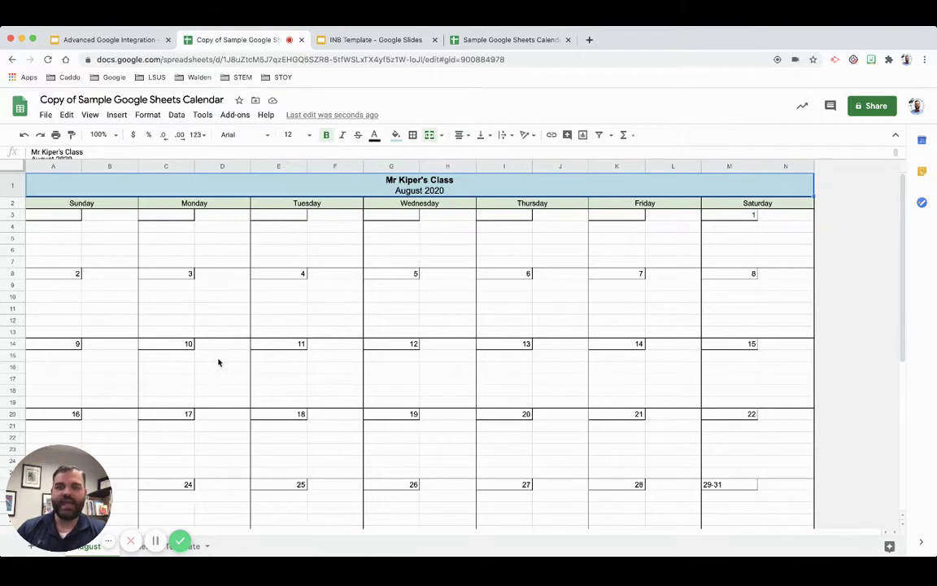
pyautogui.scroll(-3, 218, 362)
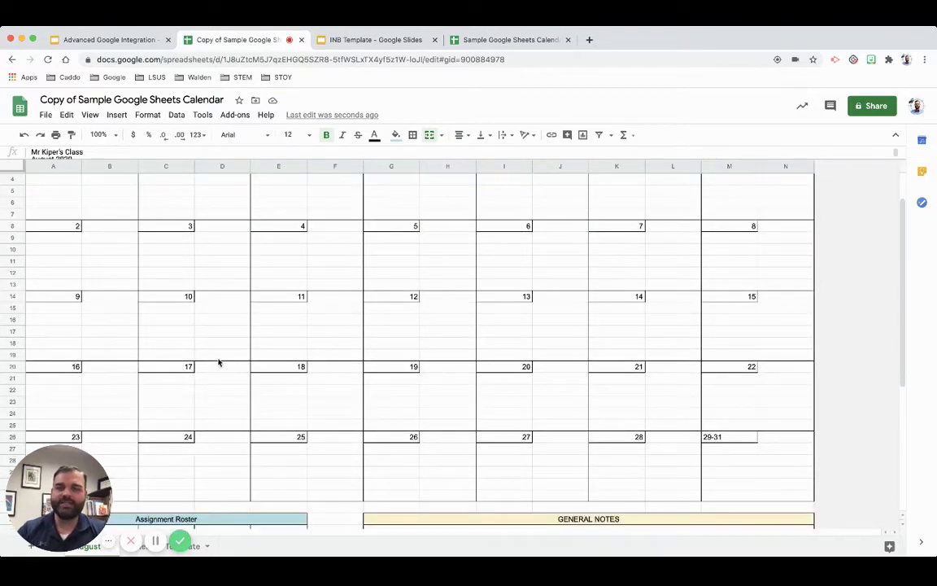
pyautogui.scroll(-5, 218, 362)
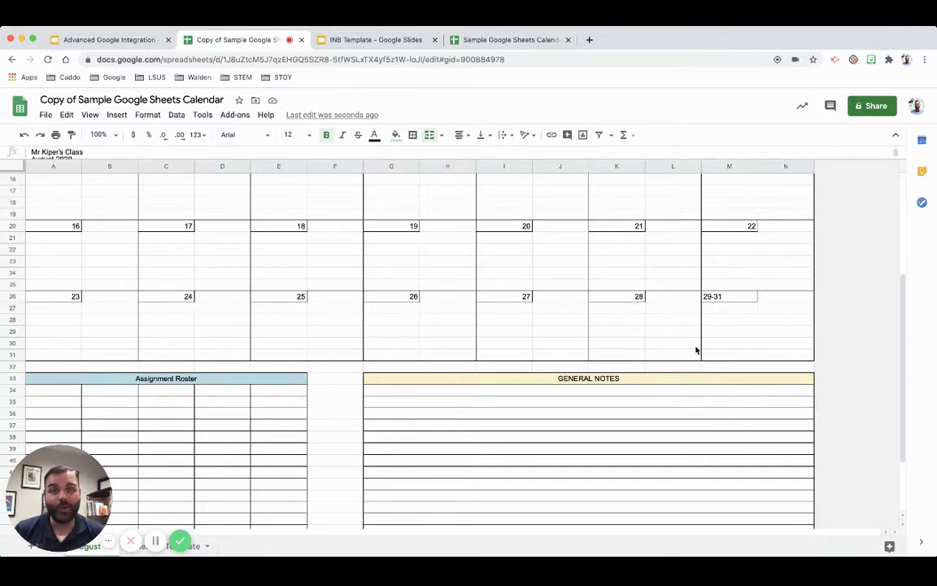
pyautogui.scroll(-2, 602, 319)
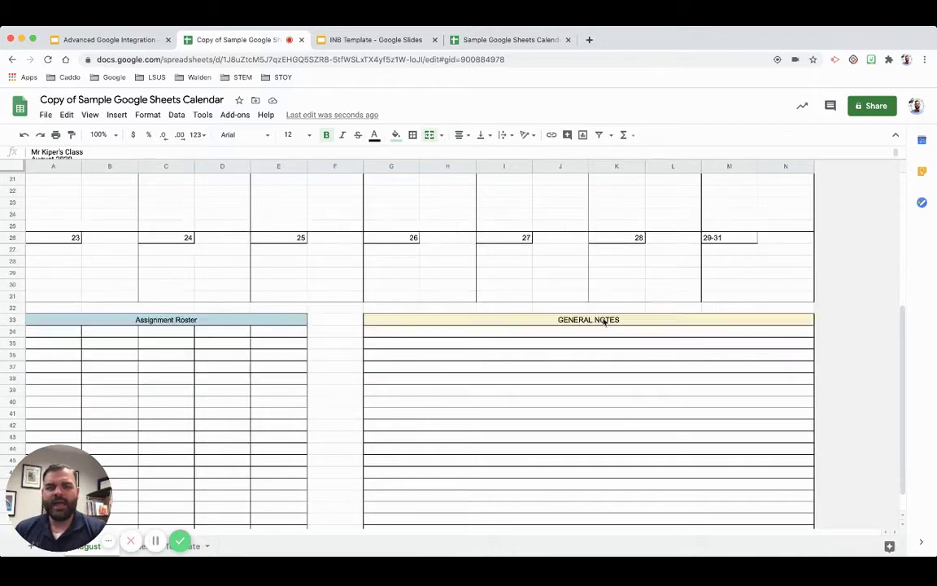
pyautogui.scroll(4, 604, 322)
pyautogui.scroll(3, 603, 322)
pyautogui.scroll(-2, 603, 322)
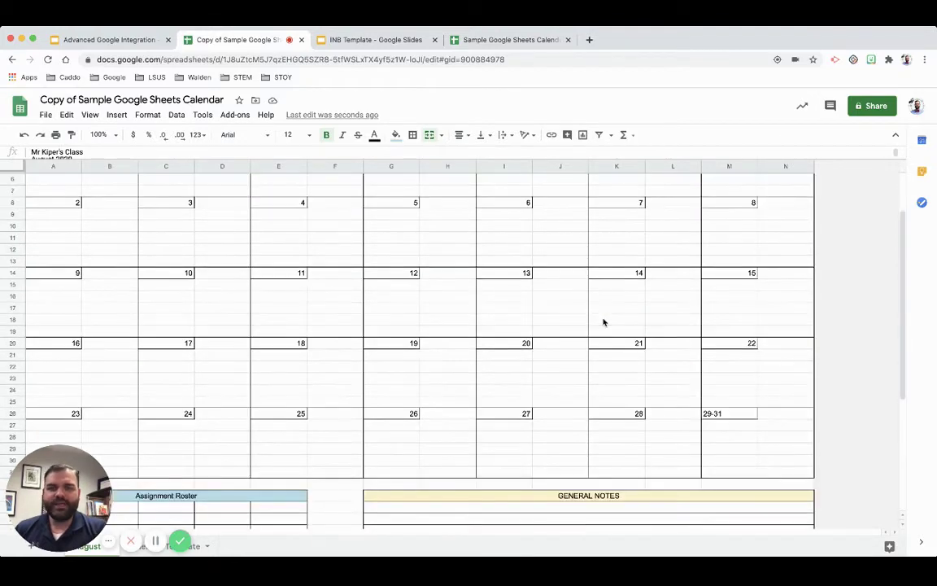
# - Enter 'First Day of School' in cell C27 under August 24
pyautogui.click(171, 428)
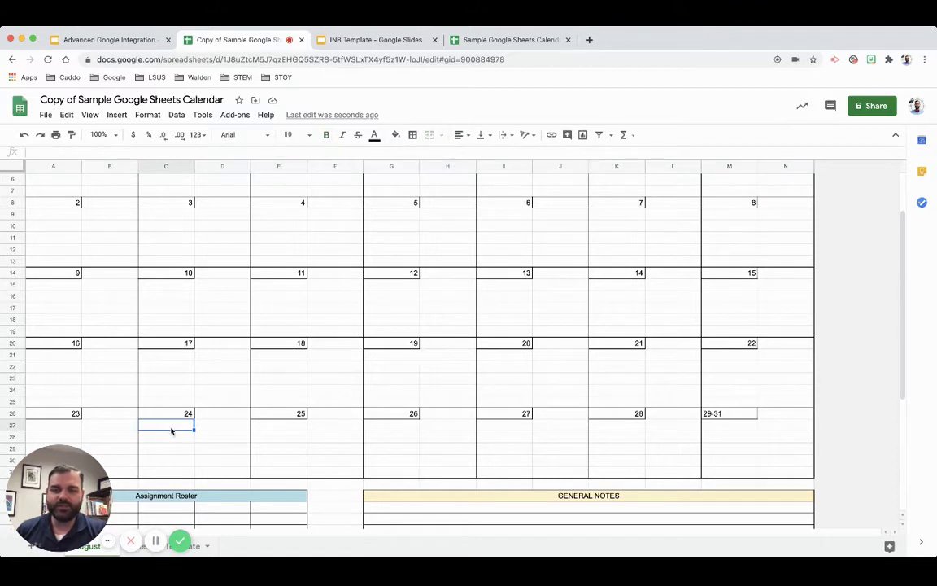
pyautogui.write('Firs')
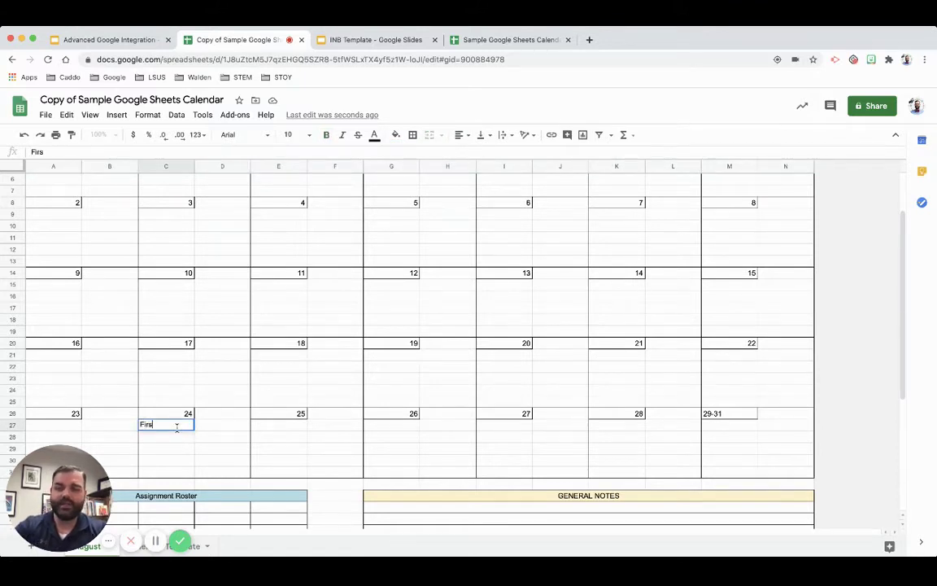
pyautogui.write('t Day of S')
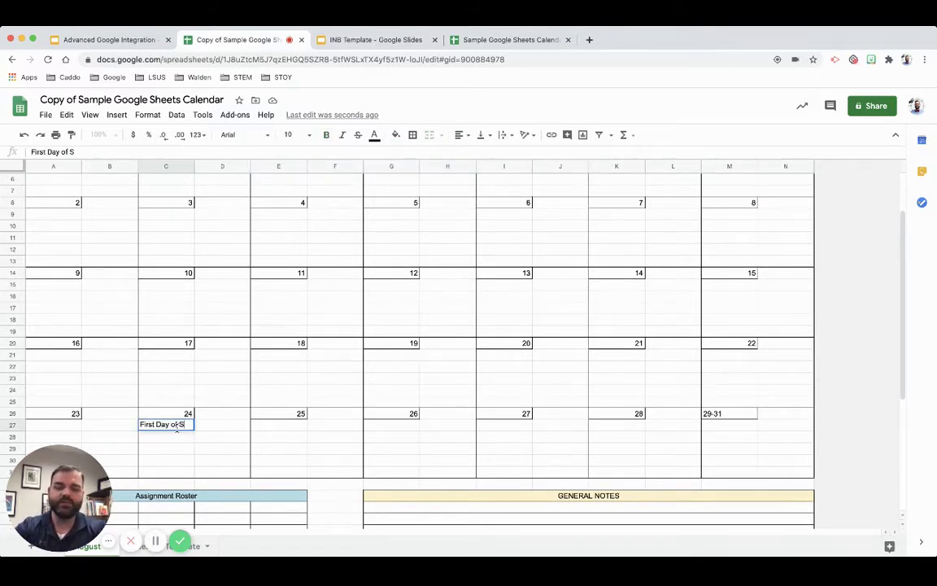
pyautogui.write('chool')
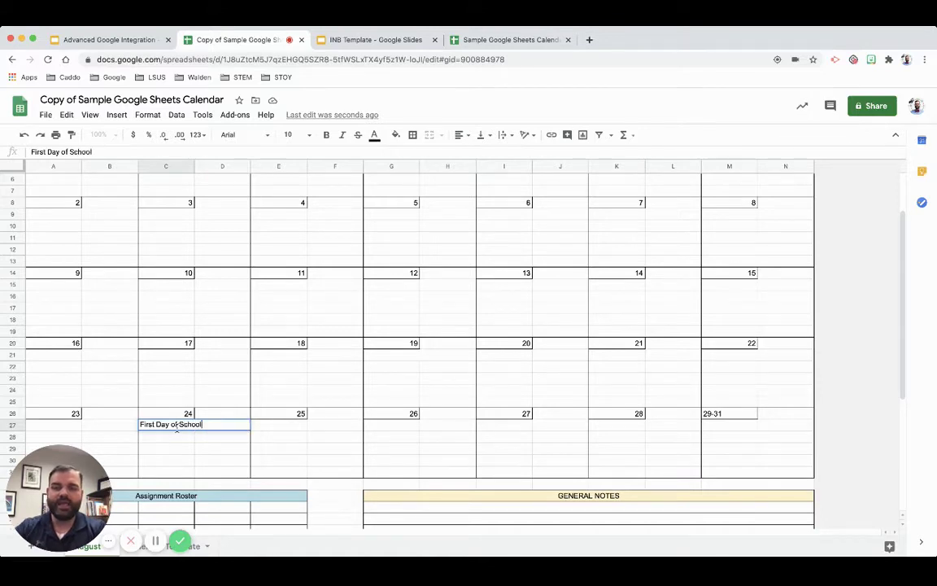
pyautogui.click(546, 434)
# - Scroll through the calendar and reselect the First Day of School cell
pyautogui.scroll(-1, 306, 427)
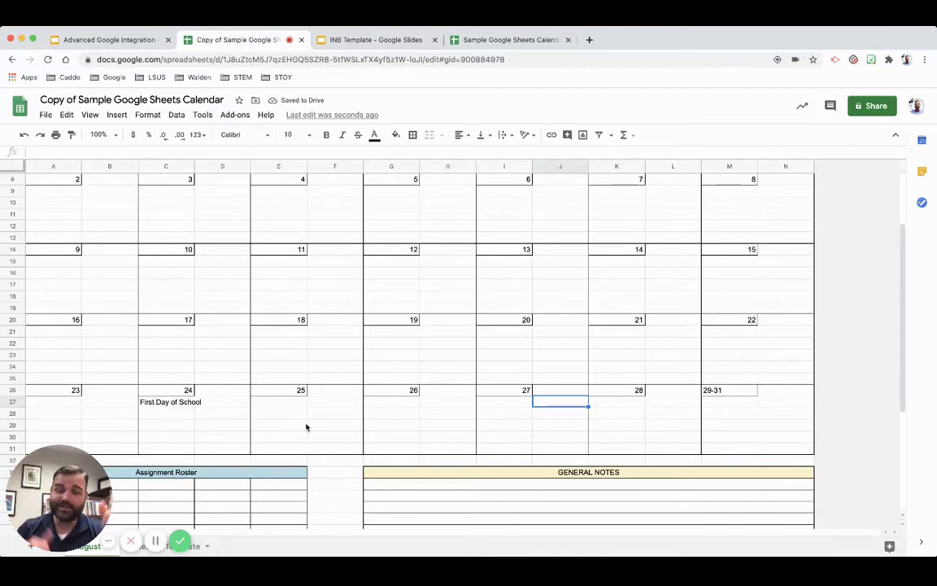
pyautogui.scroll(-2, 244, 402)
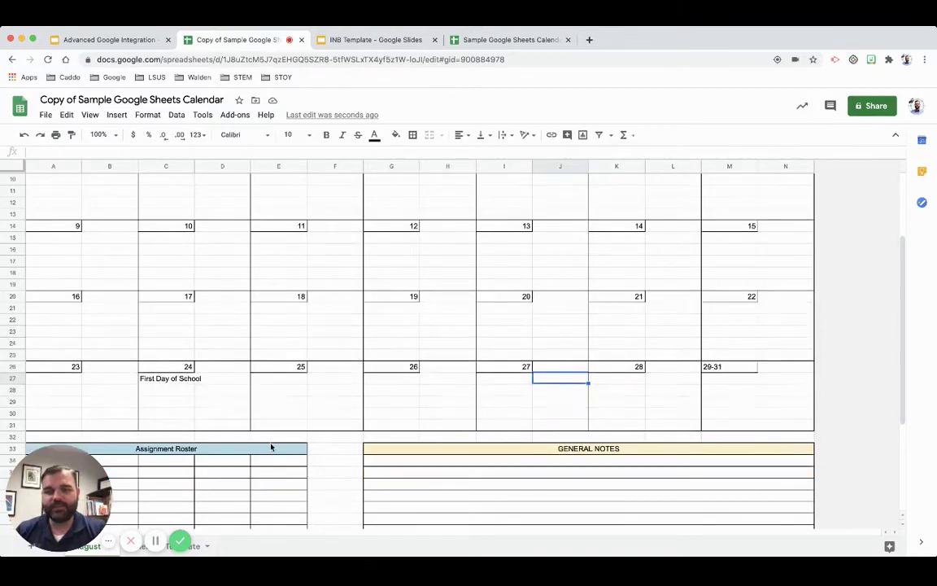
pyautogui.scroll(-1, 271, 447)
pyautogui.scroll(-3, 346, 434)
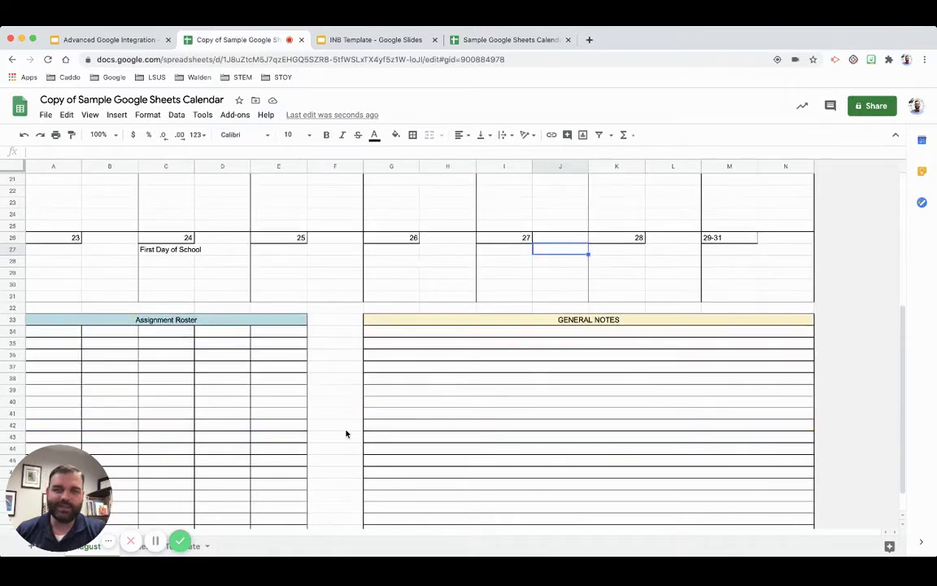
pyautogui.scroll(2, 346, 434)
pyautogui.scroll(1, 244, 360)
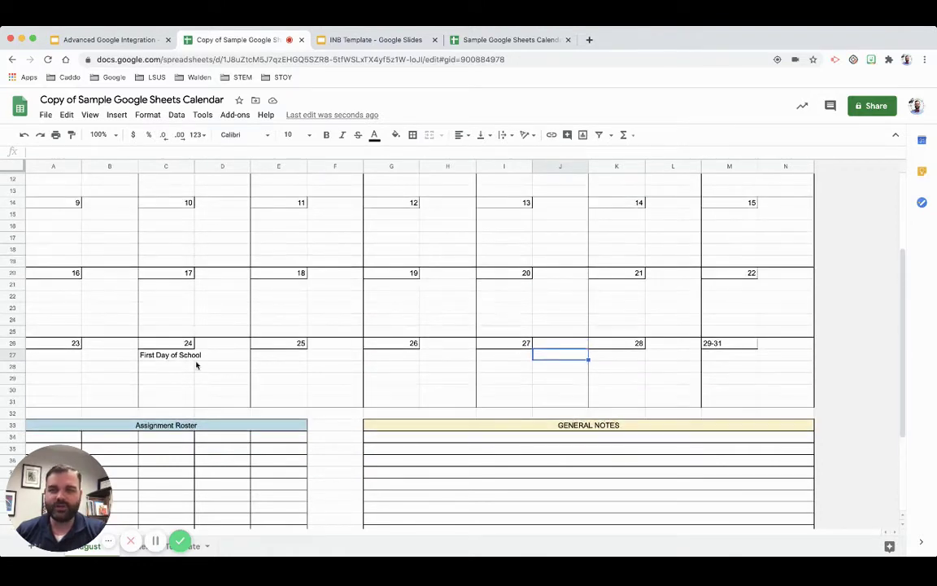
pyautogui.click(168, 355)
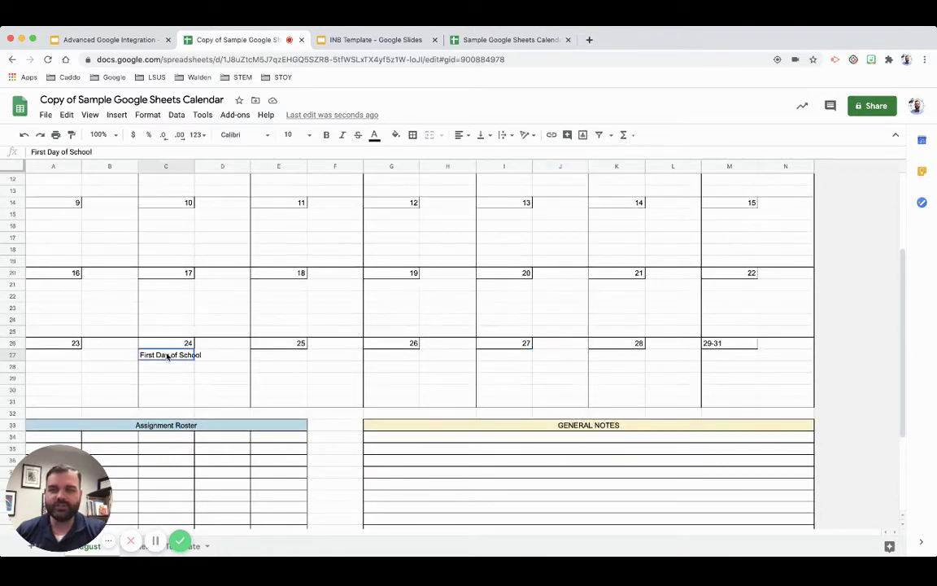
# - Give the First Day of School entry across C27:D27 a light pink fill
pyautogui.click(398, 134)
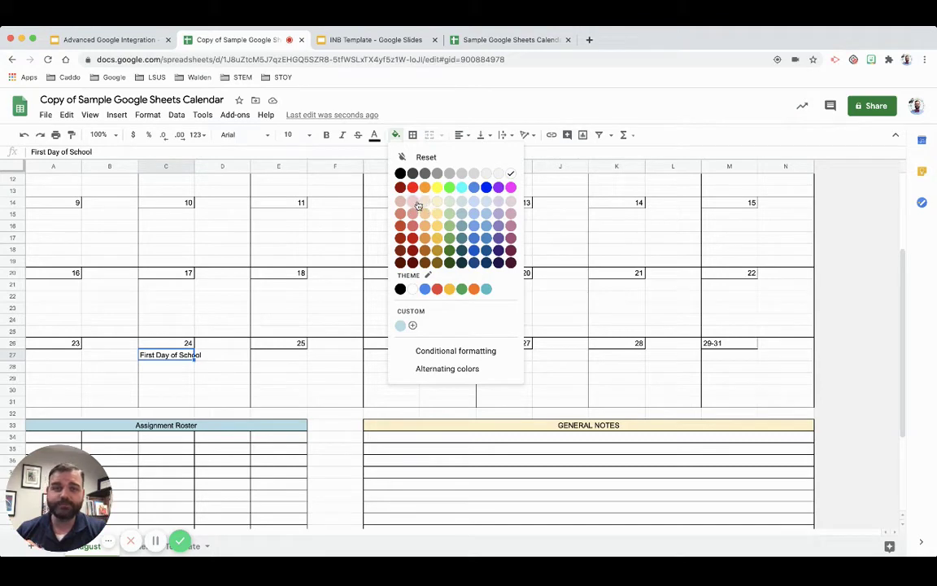
pyautogui.click(414, 203)
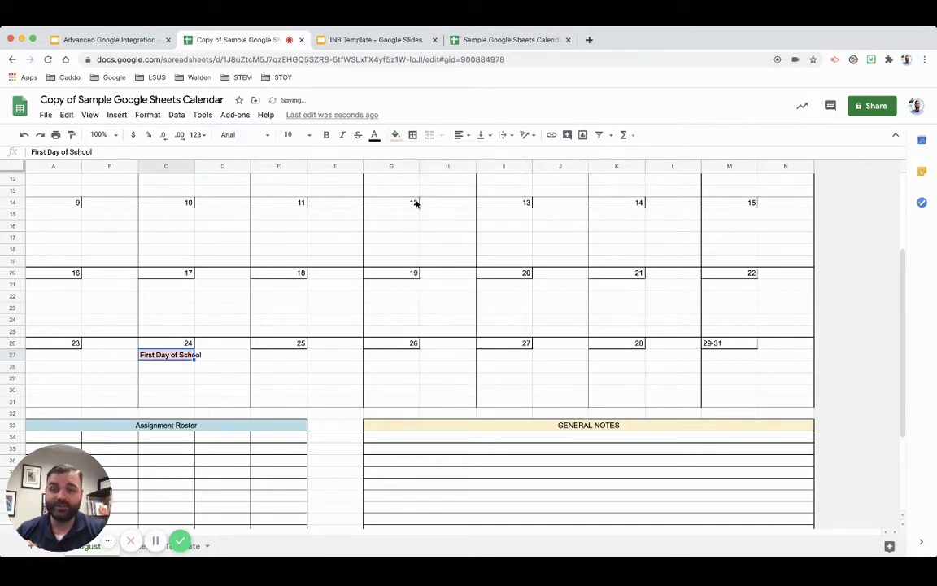
pyautogui.click(201, 358)
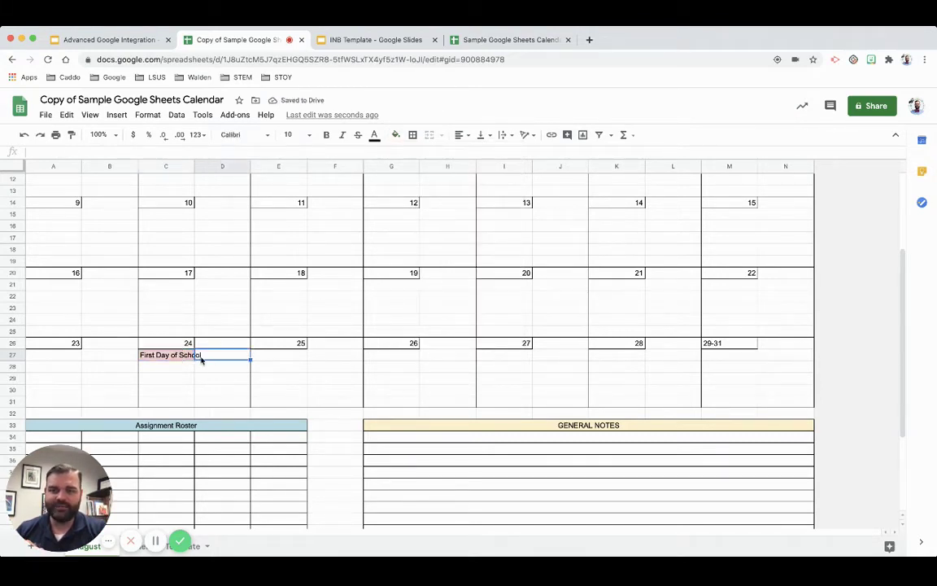
pyautogui.moveTo(167, 355); pyautogui.dragTo(218, 359)
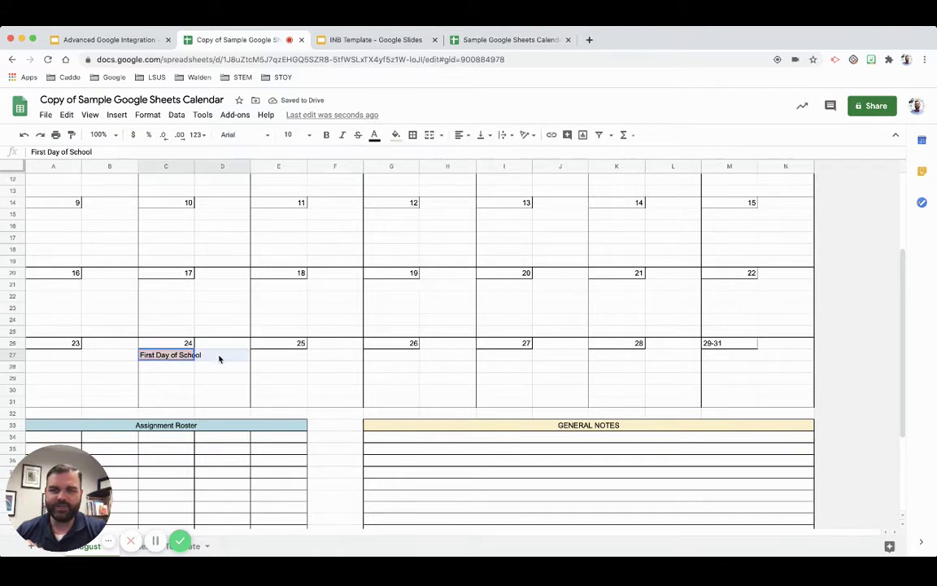
pyautogui.click(396, 134)
pyautogui.click(414, 203)
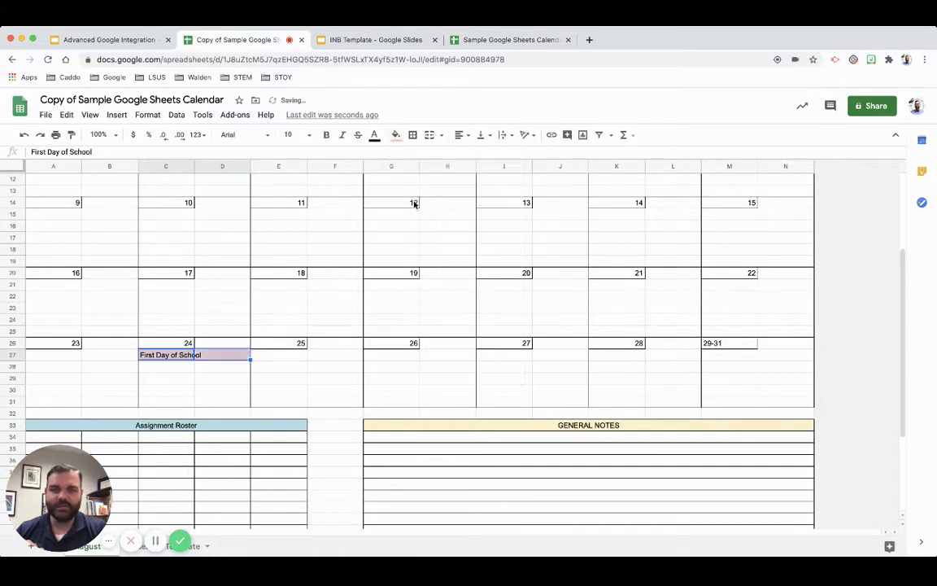
pyautogui.click(266, 373)
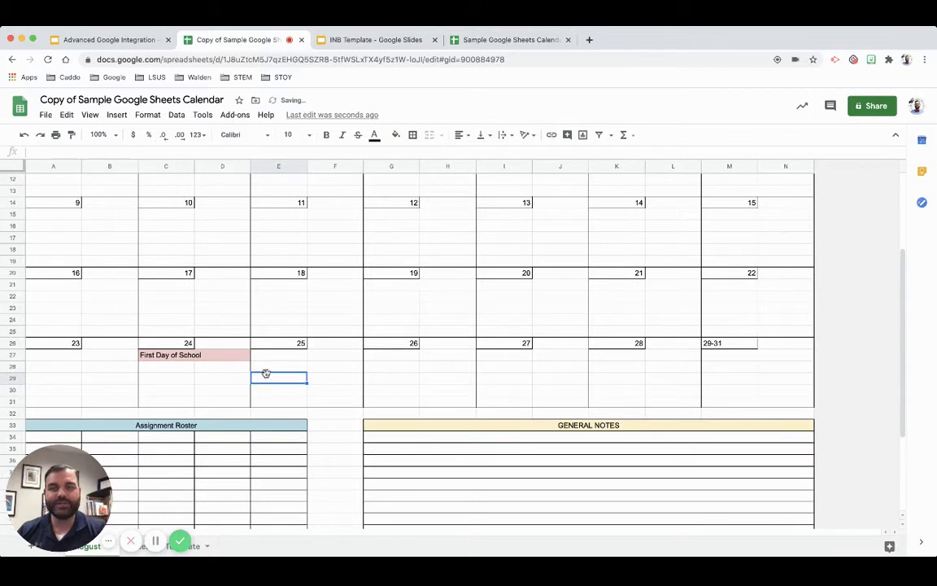
pyautogui.click(154, 367)
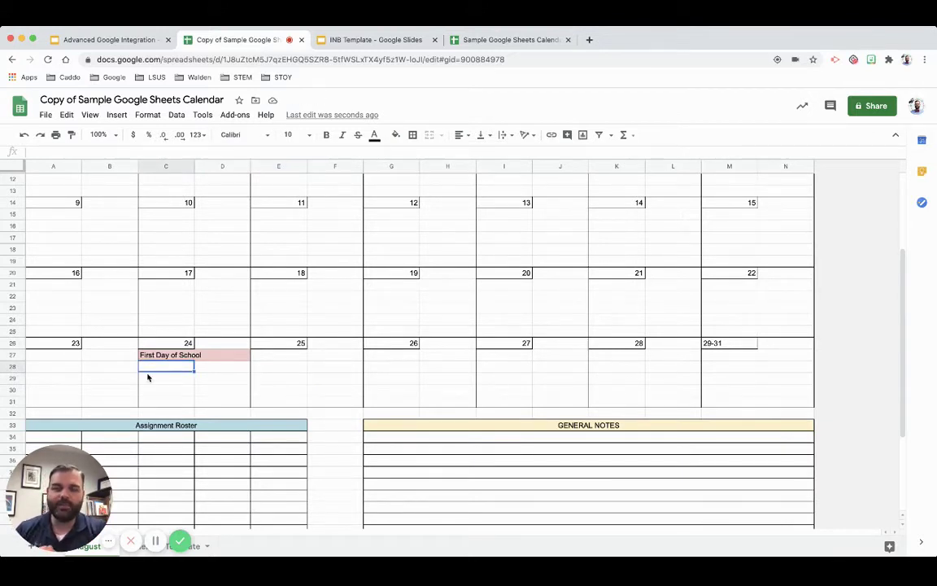
# - Enter 'Welcome Letter' in C28 and set C27:C28 to the Default (Arial) font
pyautogui.write('We')
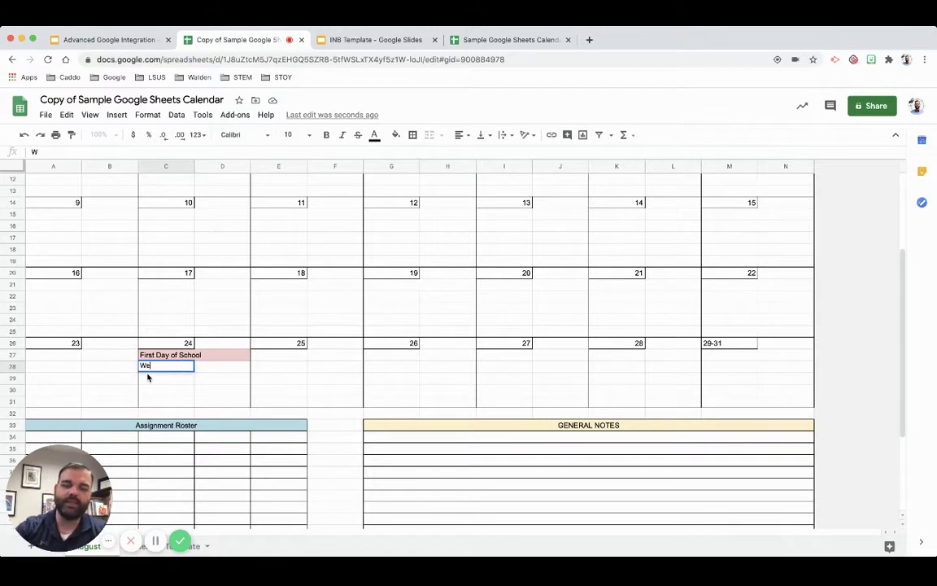
pyautogui.write('lcome Letter')
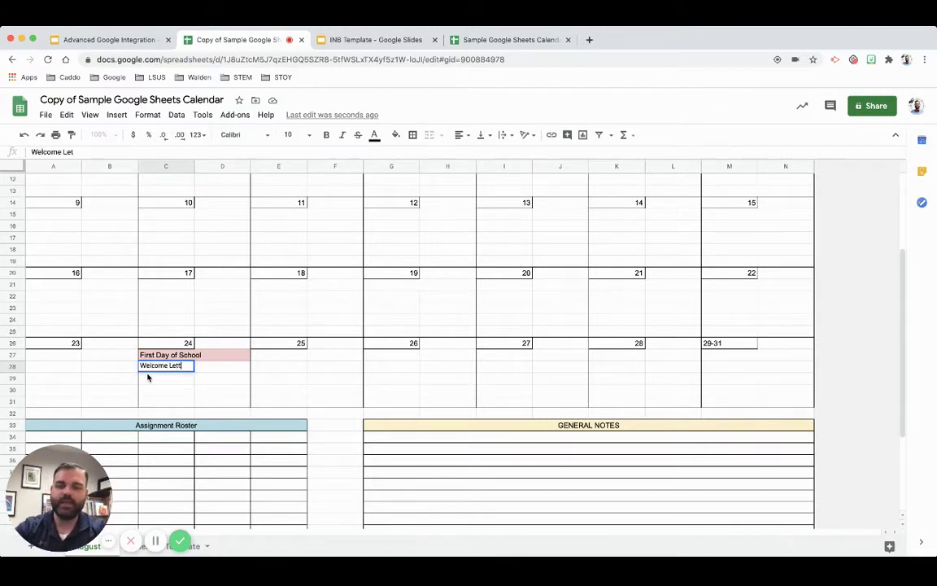
pyautogui.press('Return')
pyautogui.moveTo(157, 362); pyautogui.dragTo(167, 368)
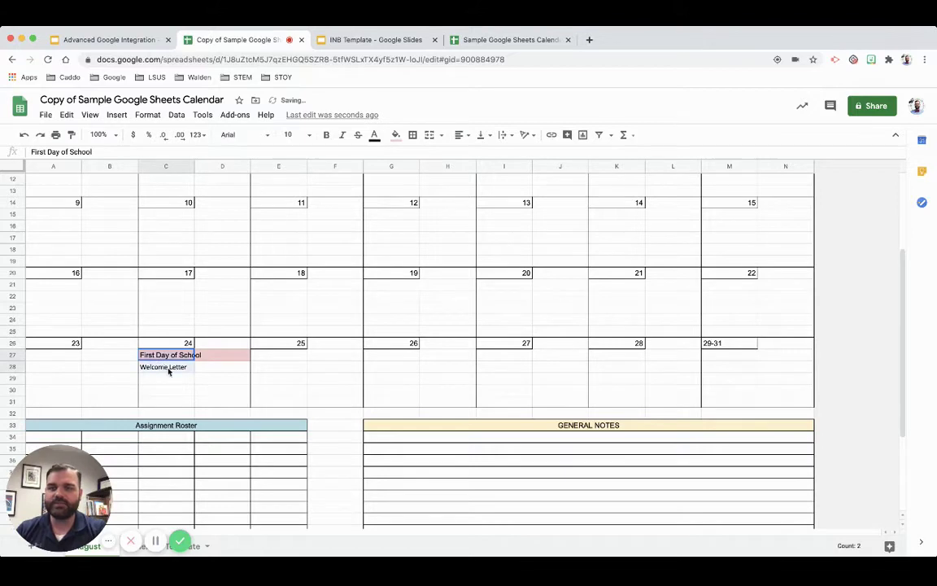
pyautogui.click(245, 135)
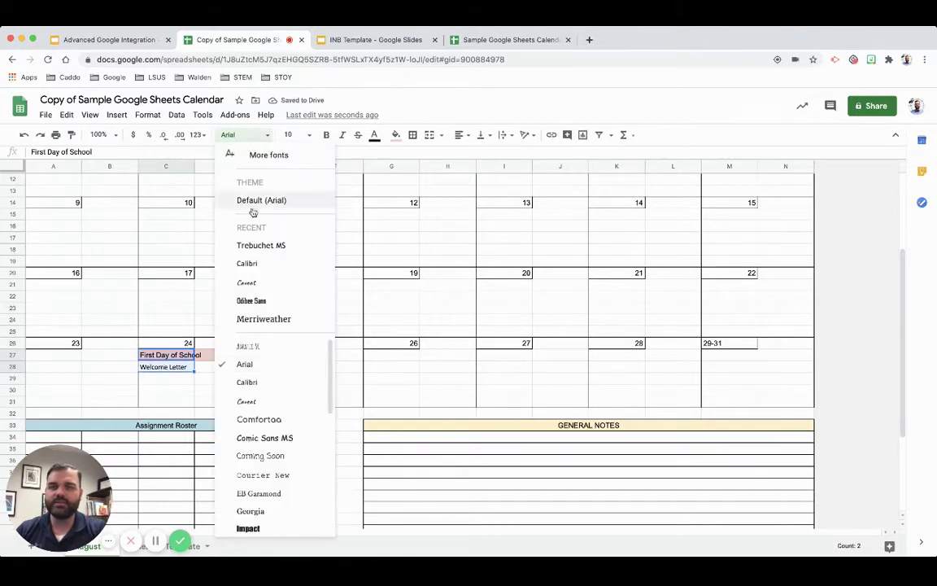
pyautogui.click(288, 135)
pyautogui.click(269, 138)
pyautogui.click(269, 138)
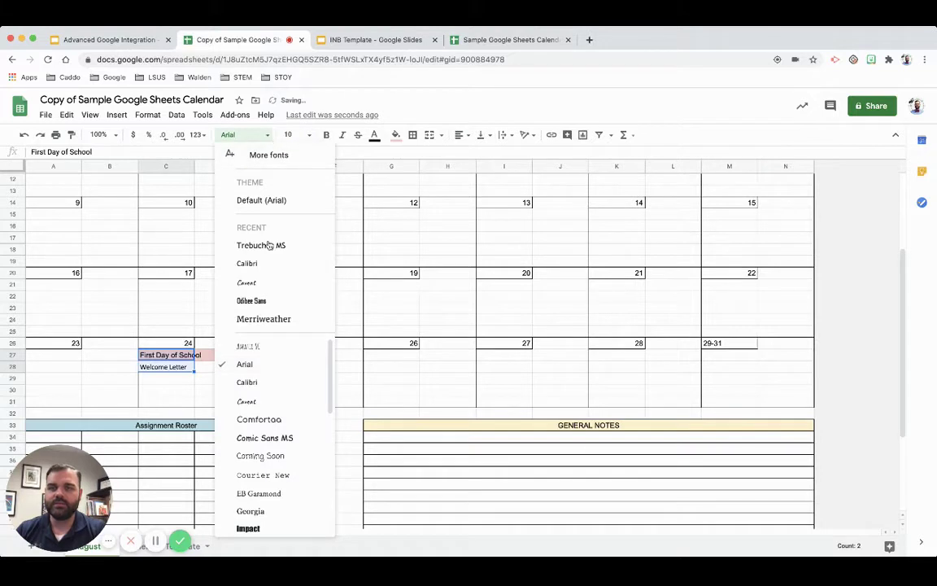
pyautogui.click(258, 201)
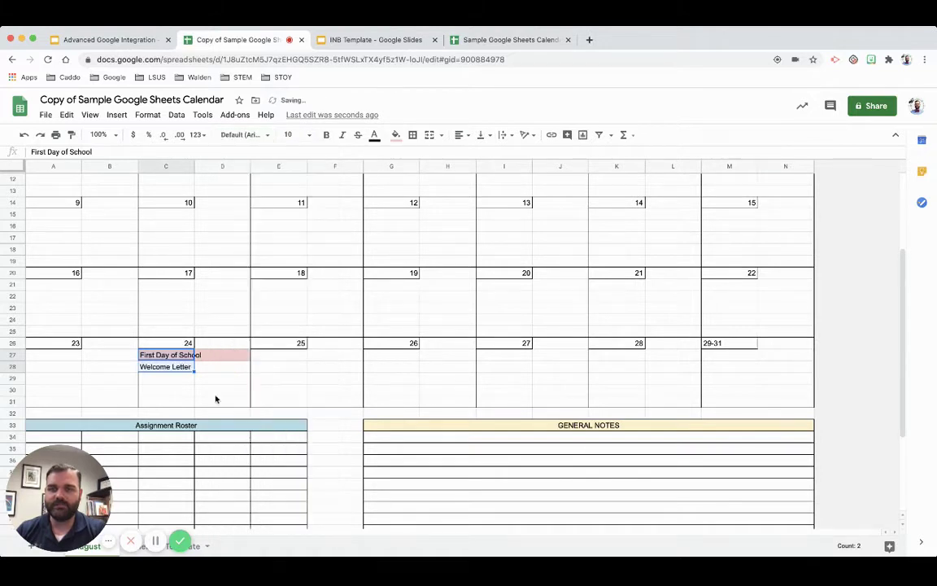
pyautogui.click(207, 380)
# - Extend the C28 entry to read 'Welcome Letter & Essay'
pyautogui.click(184, 366)
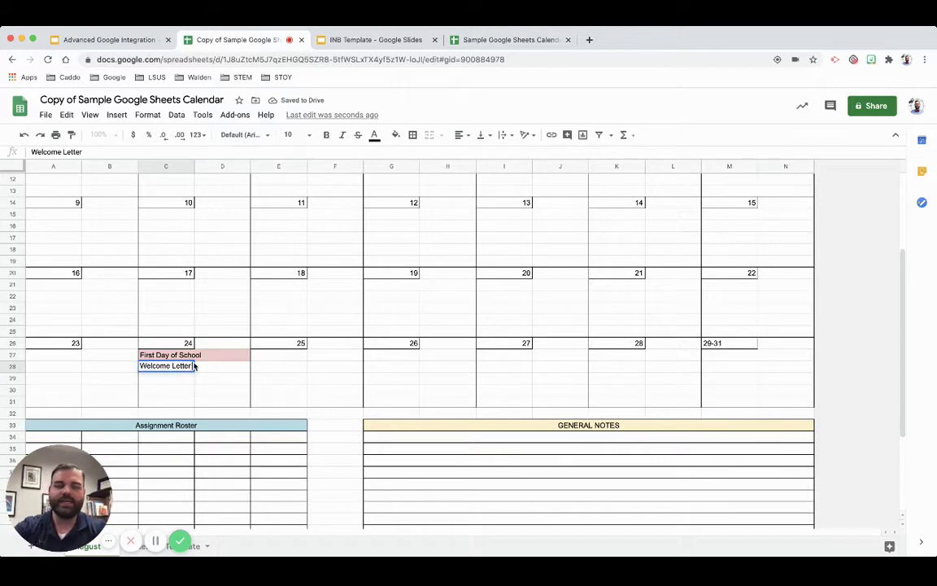
pyautogui.write('& essay')
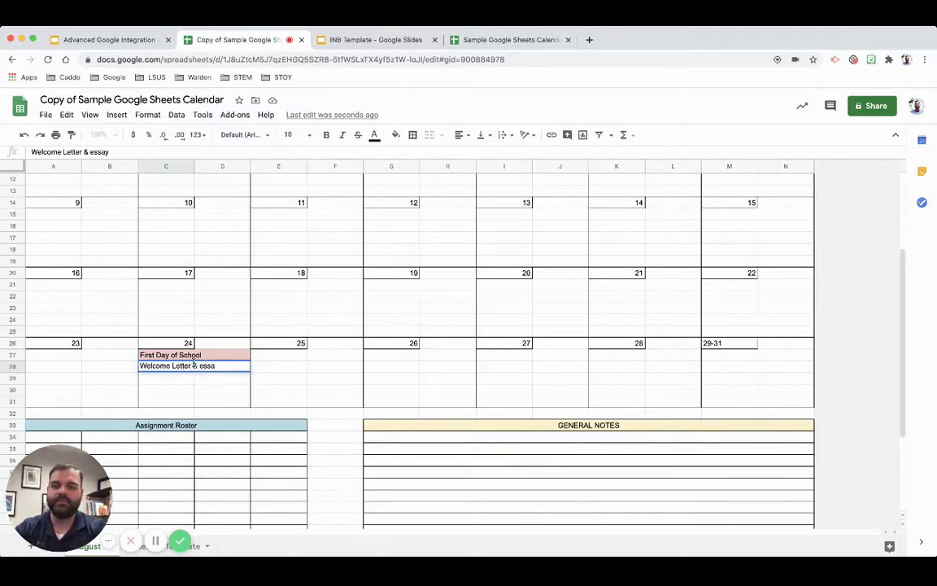
pyautogui.press('BackSpace')
pyautogui.press('BackSpace')
pyautogui.press('BackSpace')
pyautogui.press('BackSpace')
pyautogui.press('BackSpace')
pyautogui.write('Essay')
pyautogui.press('Return')
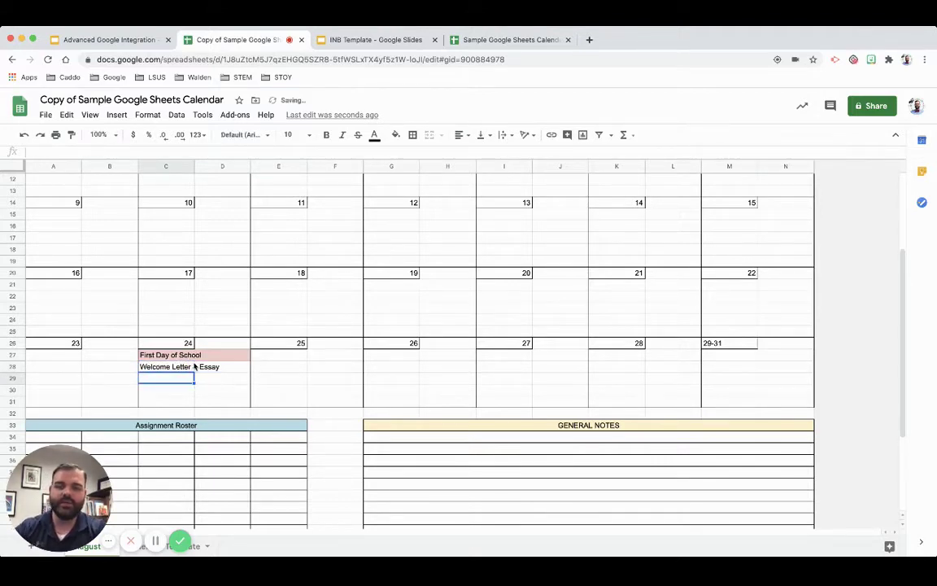
# - Fill C28:D28 light green for the Welcome Letter & Essay event
pyautogui.click(170, 370)
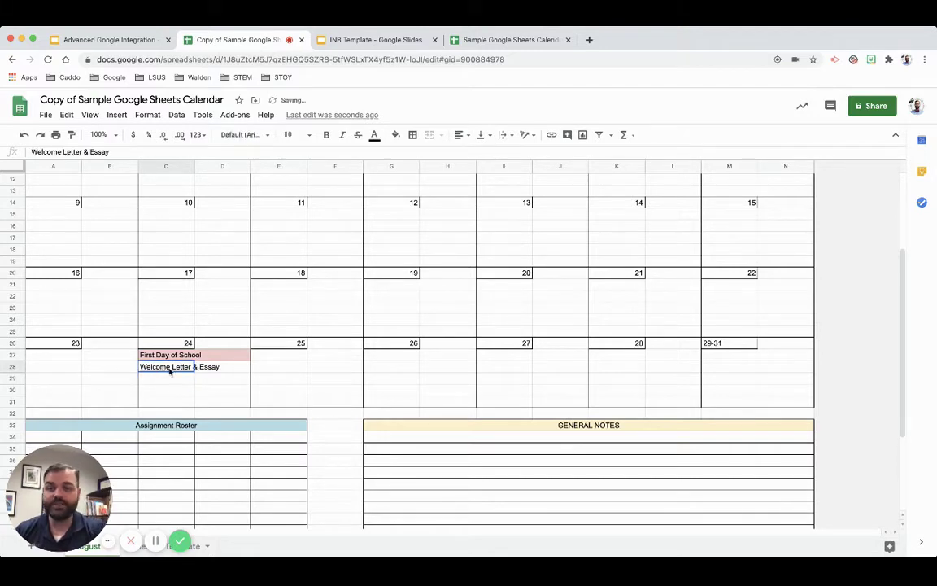
pyautogui.moveTo(170, 370); pyautogui.dragTo(235, 367)
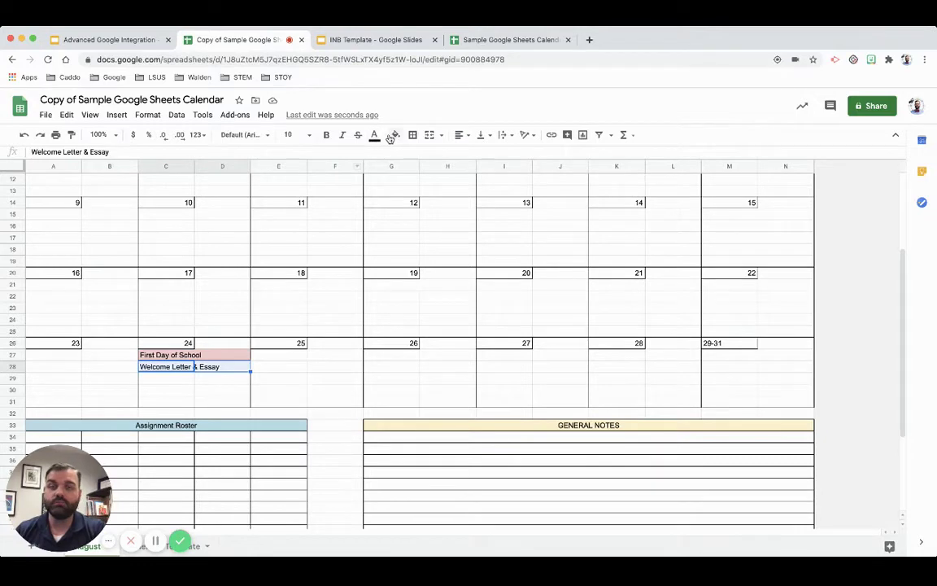
pyautogui.click(392, 138)
pyautogui.click(446, 203)
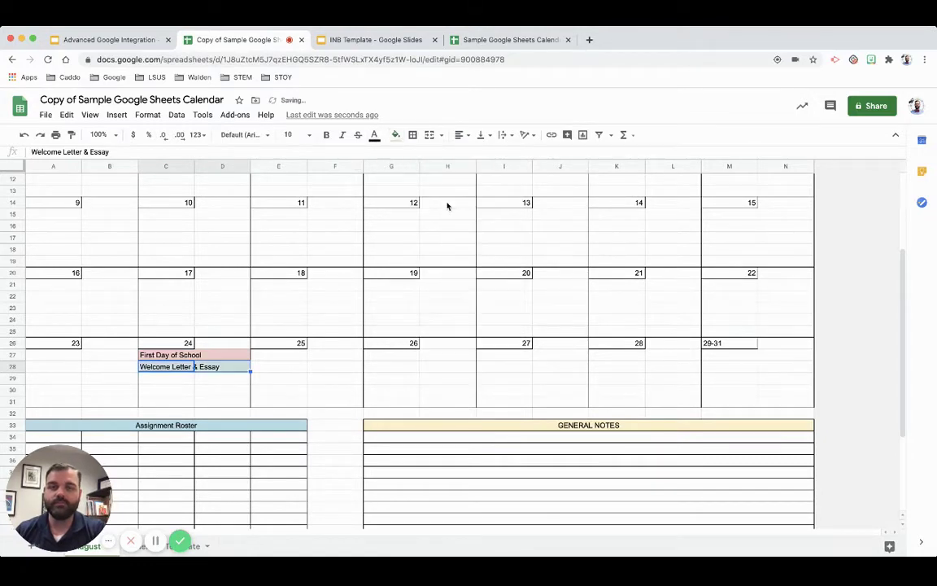
pyautogui.click(338, 391)
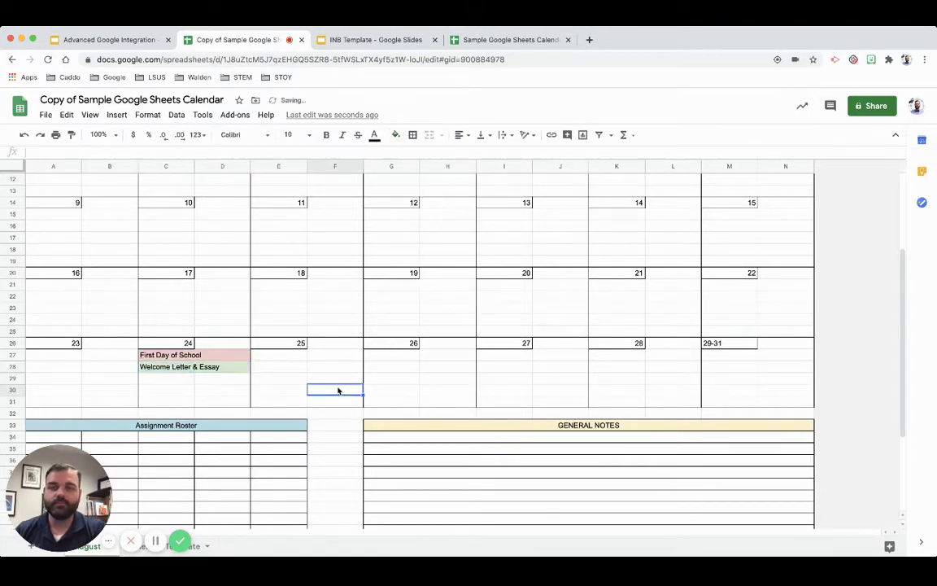
pyautogui.click(167, 379)
pyautogui.moveTo(194, 381); pyautogui.dragTo(205, 383)
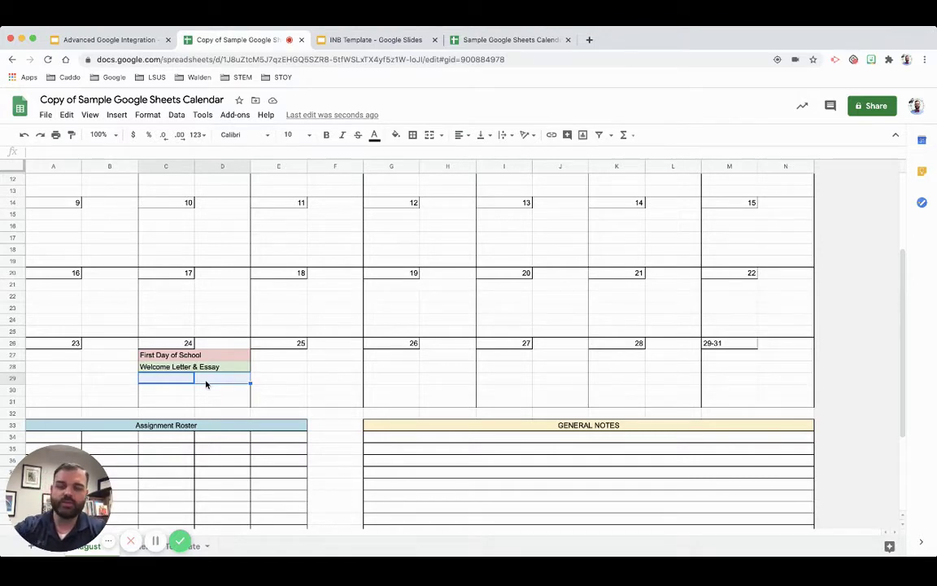
# - Enter 'Welcome Zoom Call' in C29 and set the whole sheet to Default (Arial)
pyautogui.write('Welcome ')
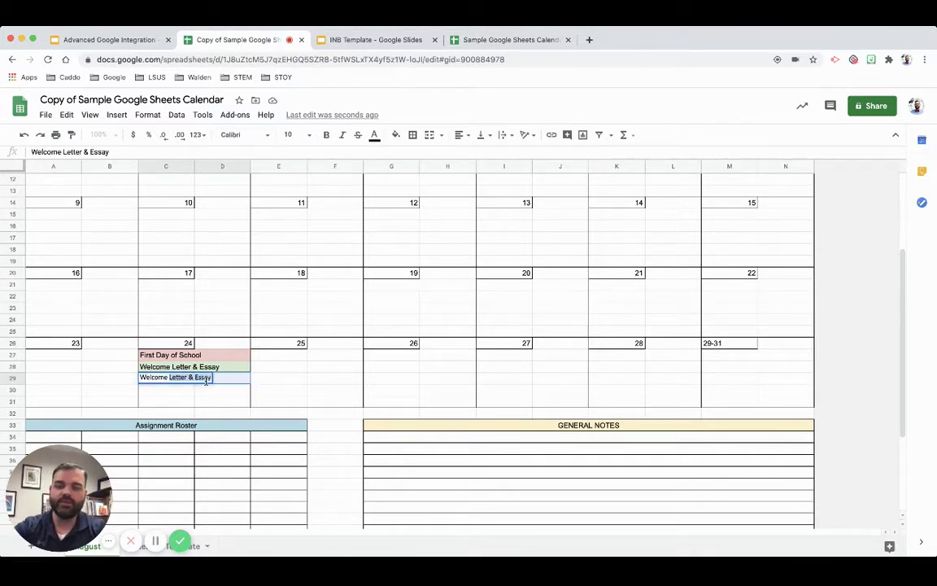
pyautogui.write('Zoom Call')
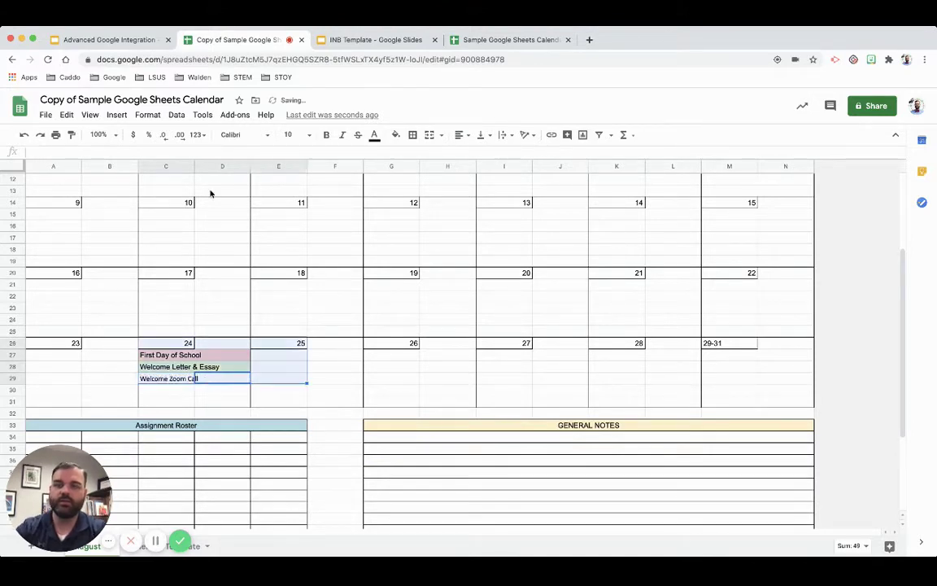
pyautogui.click(246, 135)
pyautogui.click(182, 265)
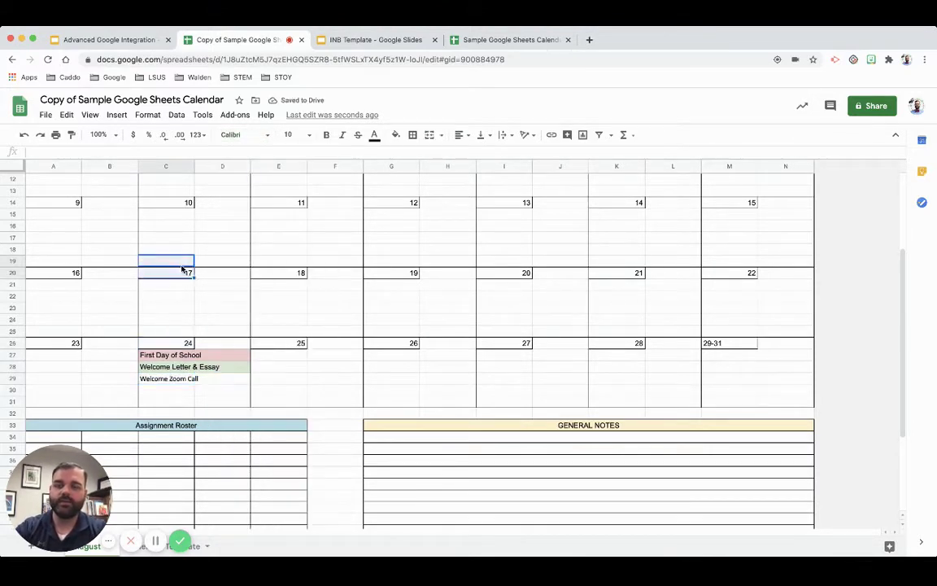
pyautogui.press('super+a')
pyautogui.click(244, 135)
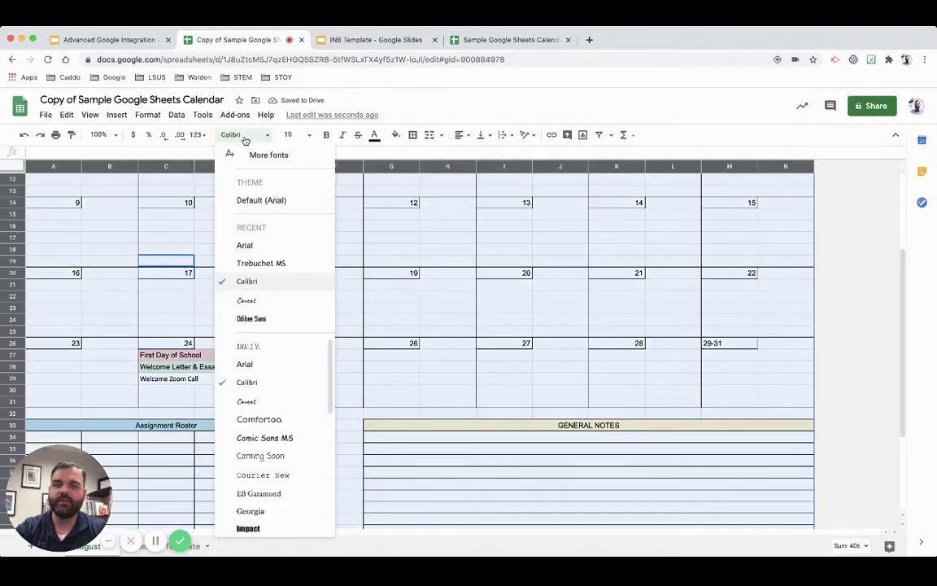
pyautogui.click(248, 185)
pyautogui.click(261, 324)
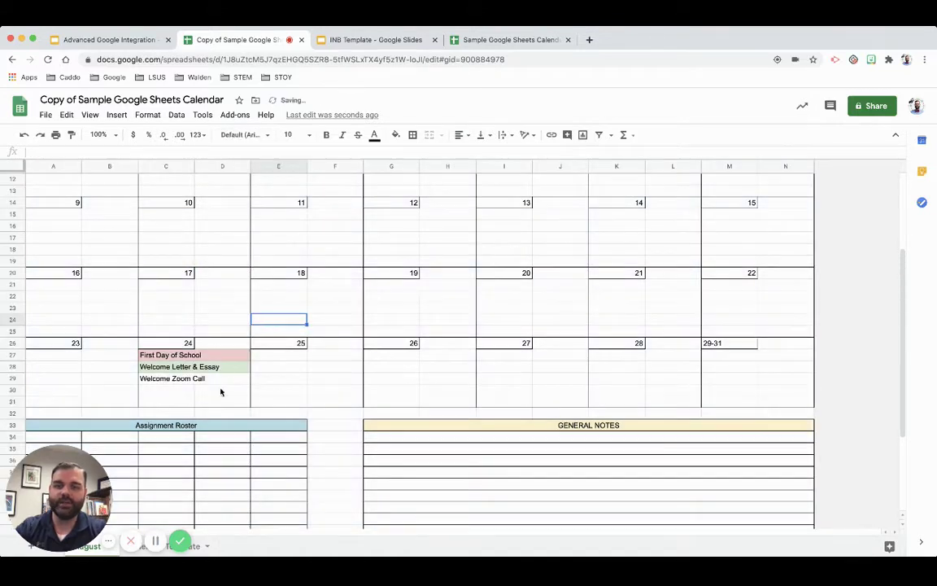
# - Fill the Welcome Zoom Call event in C29:D29 light blue
pyautogui.click(194, 378)
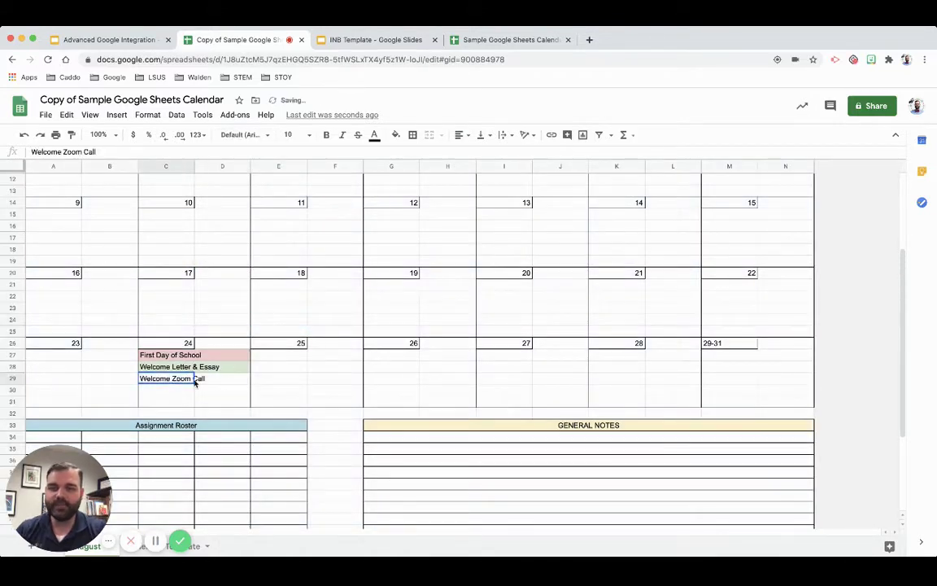
pyautogui.click(395, 135)
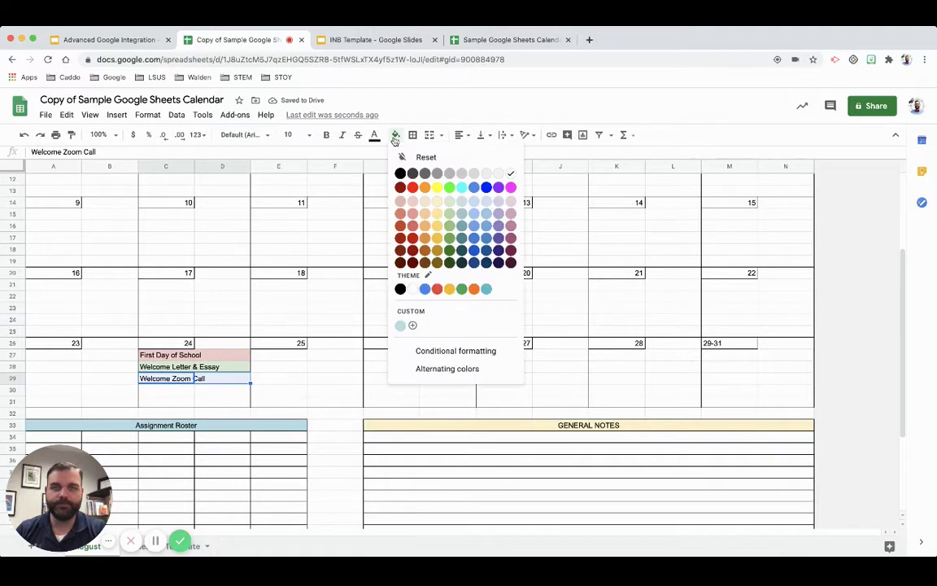
pyautogui.click(474, 201)
pyautogui.click(295, 416)
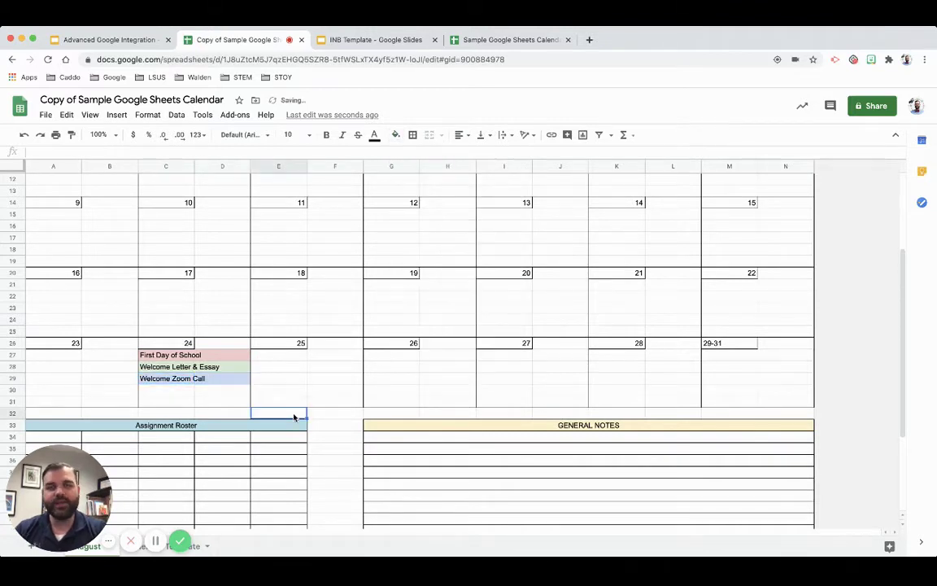
# - Open zoom.us in a new browser tab, then return to the calendar copy
pyautogui.click(589, 39)
pyautogui.write('zoom')
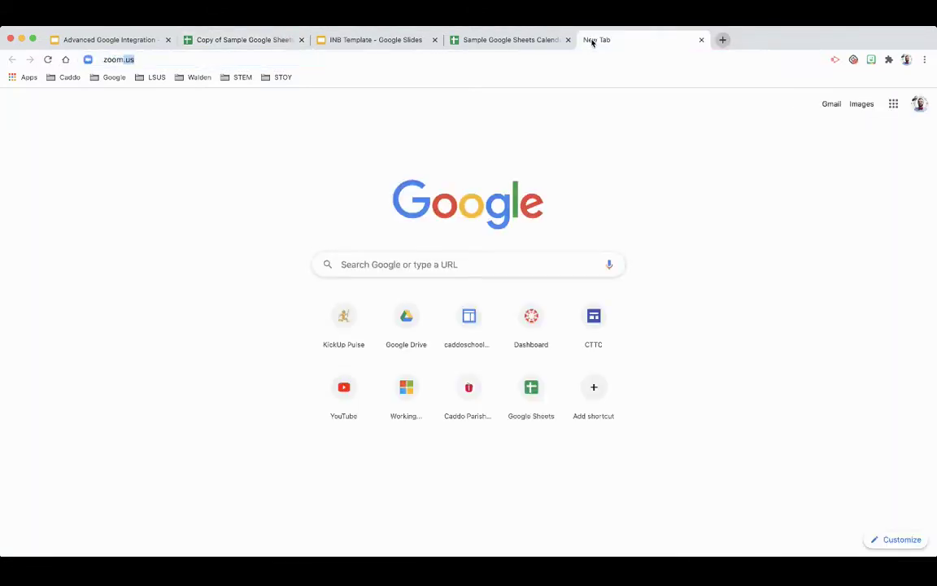
pyautogui.press('Return')
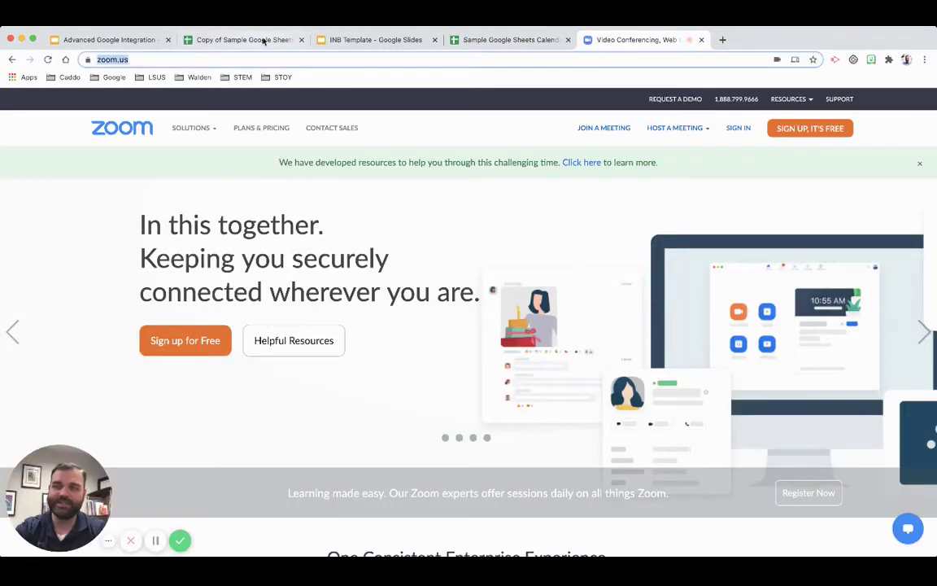
pyautogui.click(460, 39)
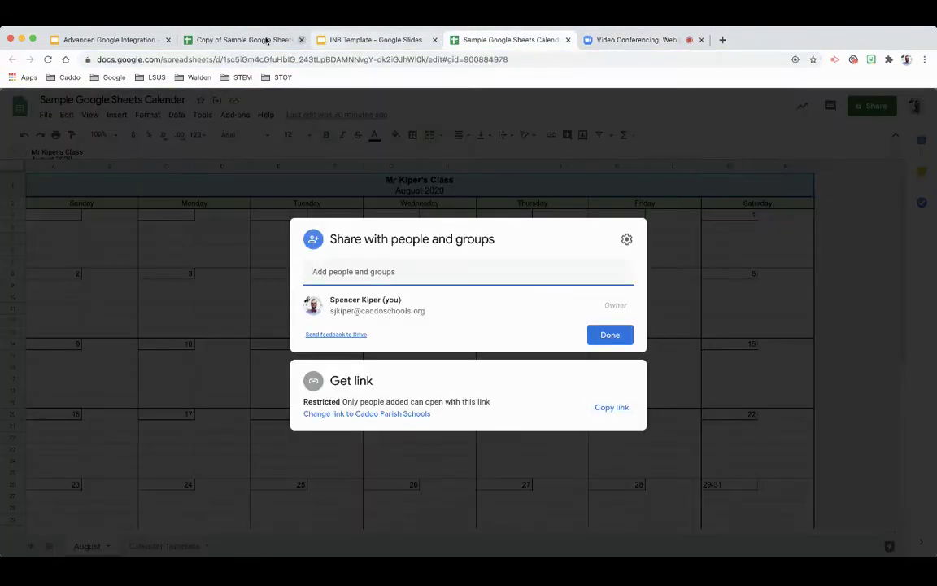
pyautogui.click(244, 41)
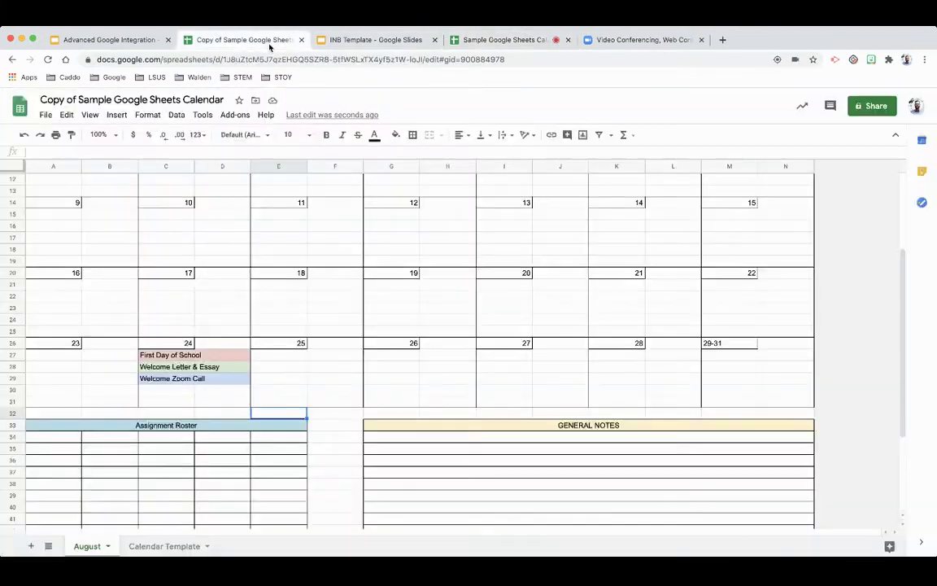
pyautogui.click(163, 378)
pyautogui.rightClick(161, 379)
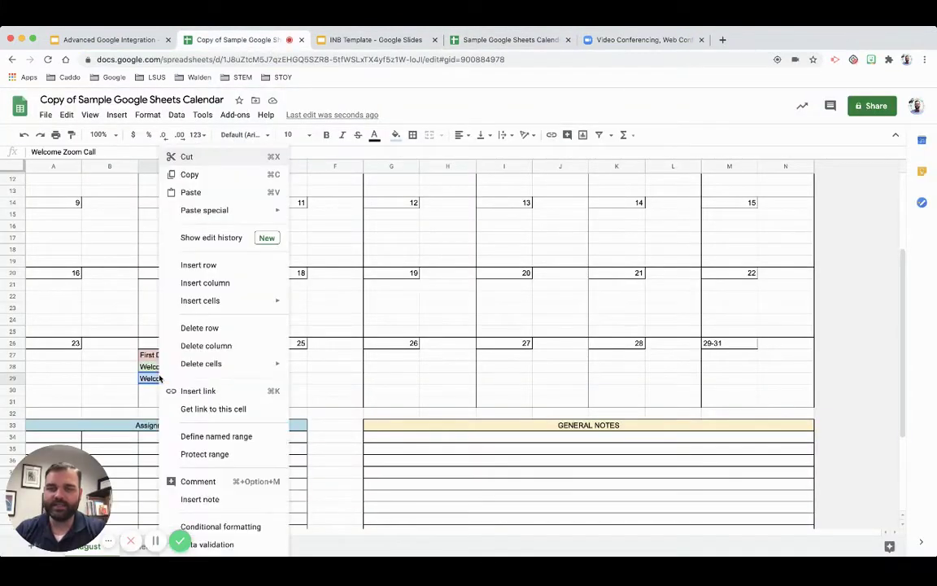
pyautogui.click(203, 392)
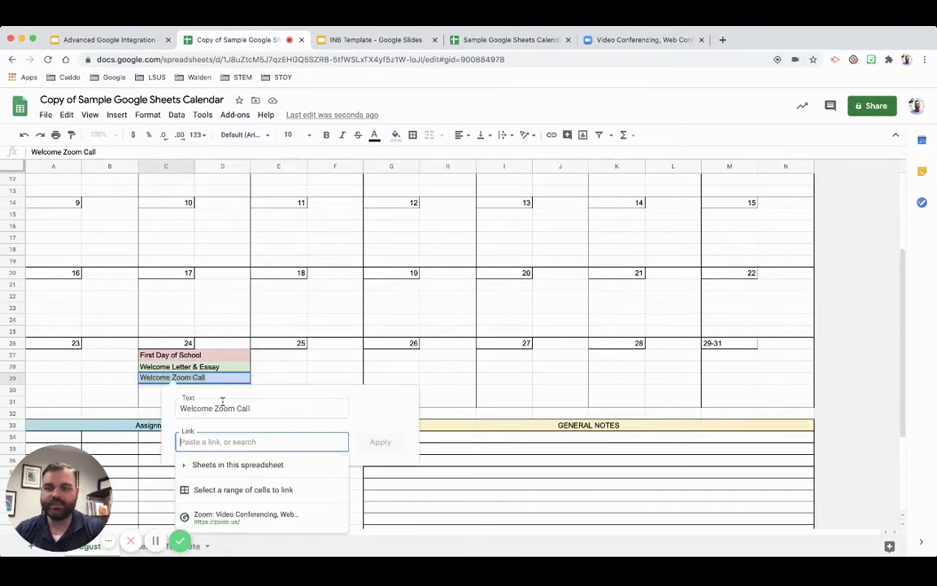
pyautogui.write('https://zoom.us/')
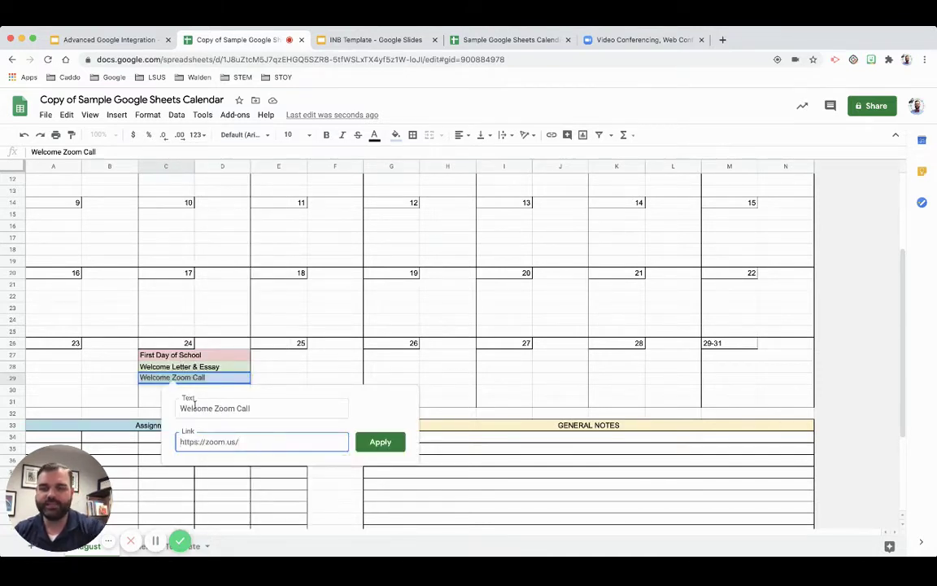
pyautogui.press('Return')
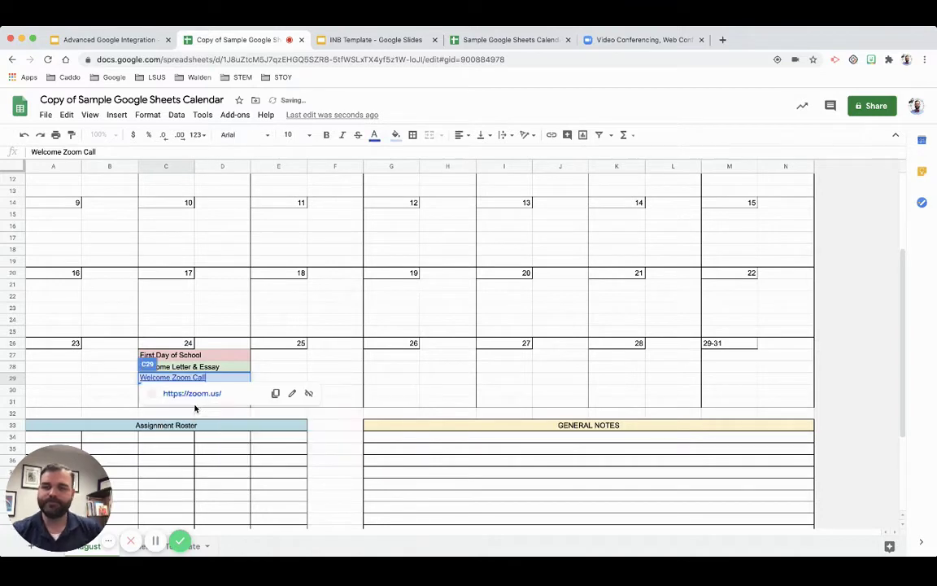
pyautogui.press('Return')
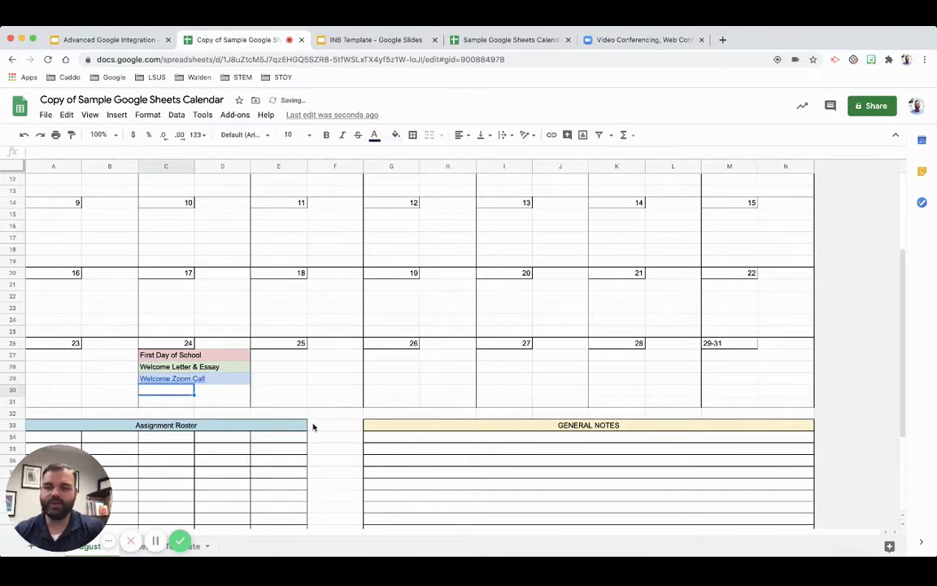
pyautogui.click(314, 426)
pyautogui.scroll(-1, 353, 424)
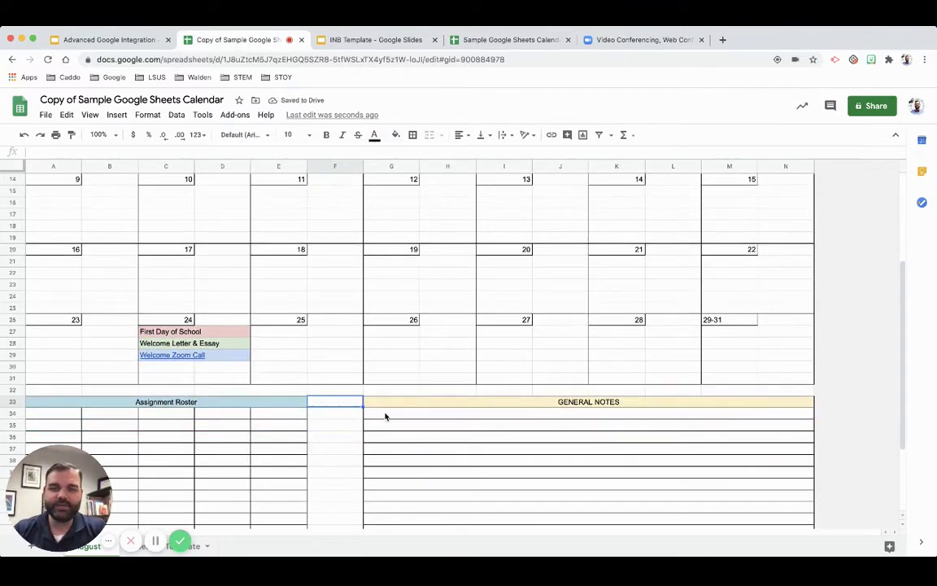
pyautogui.click(385, 416)
pyautogui.scroll(-2, 385, 415)
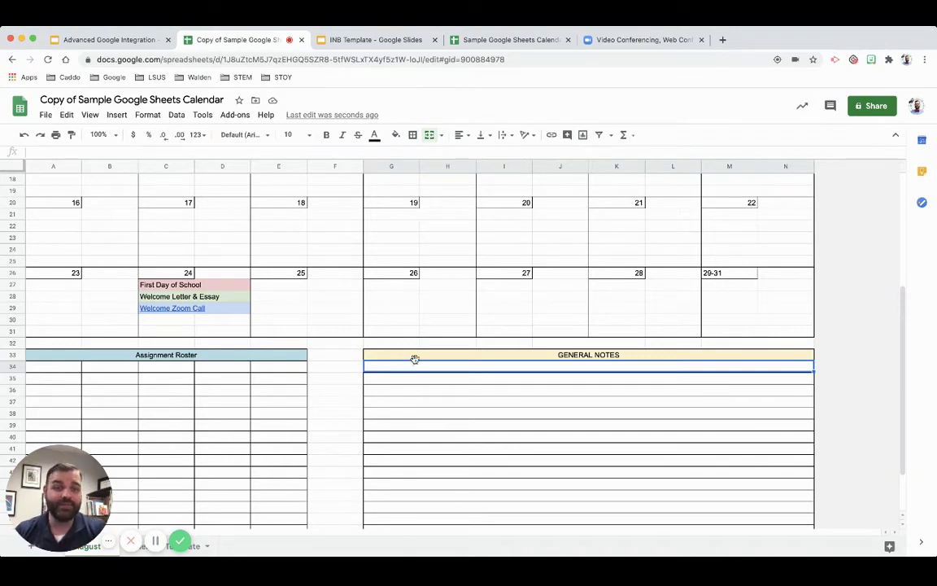
pyautogui.moveTo(417, 374); pyautogui.dragTo(415, 460)
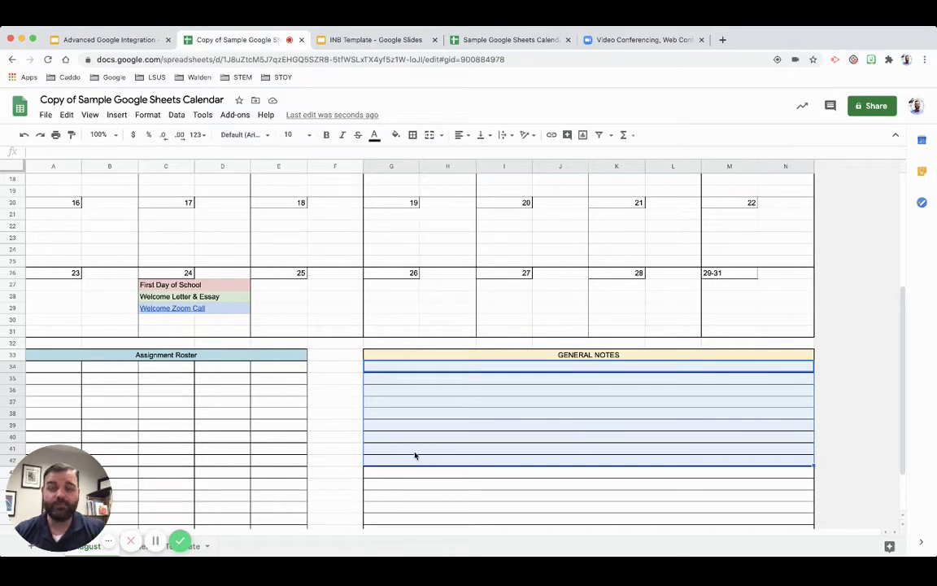
pyautogui.click(406, 368)
pyautogui.scroll(1, 415, 380)
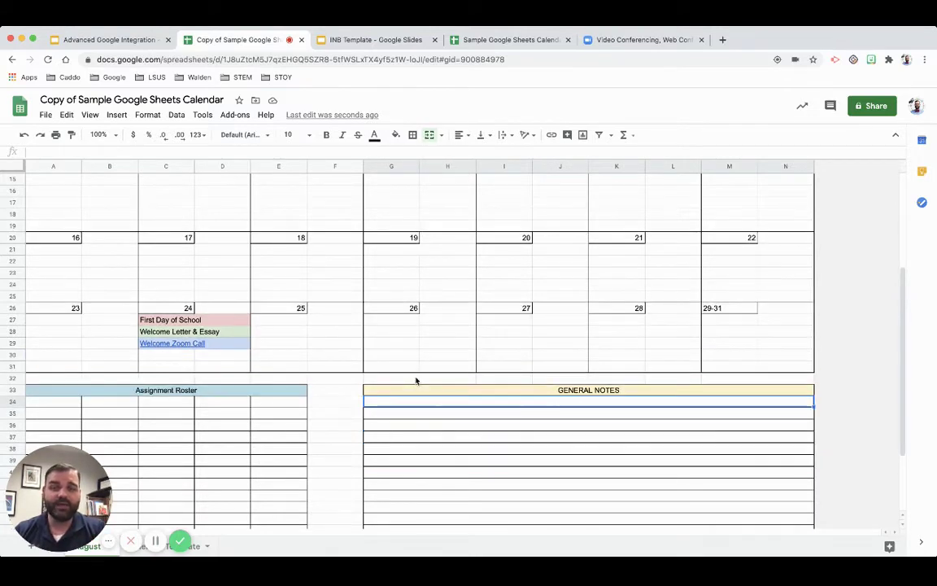
pyautogui.scroll(-1, 391, 435)
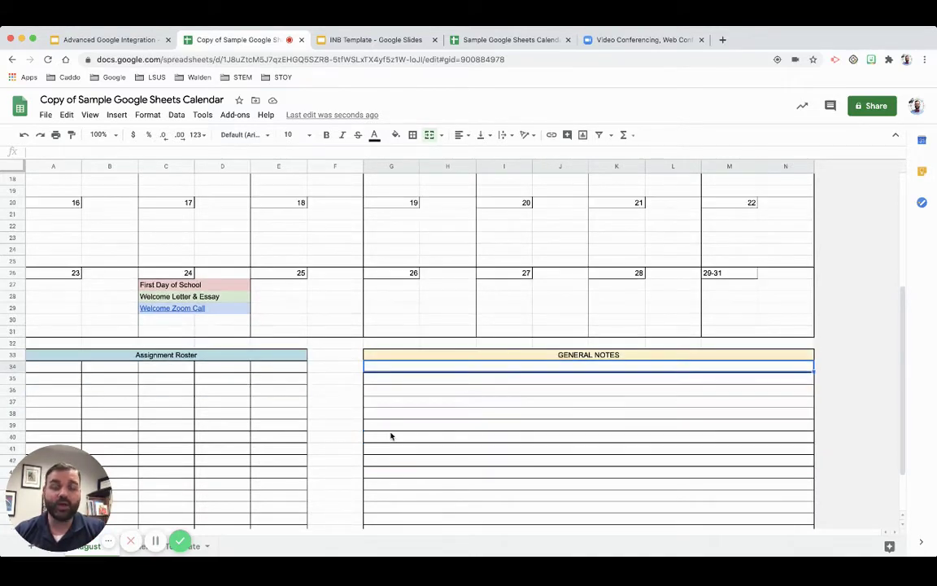
pyautogui.scroll(-2, 390, 436)
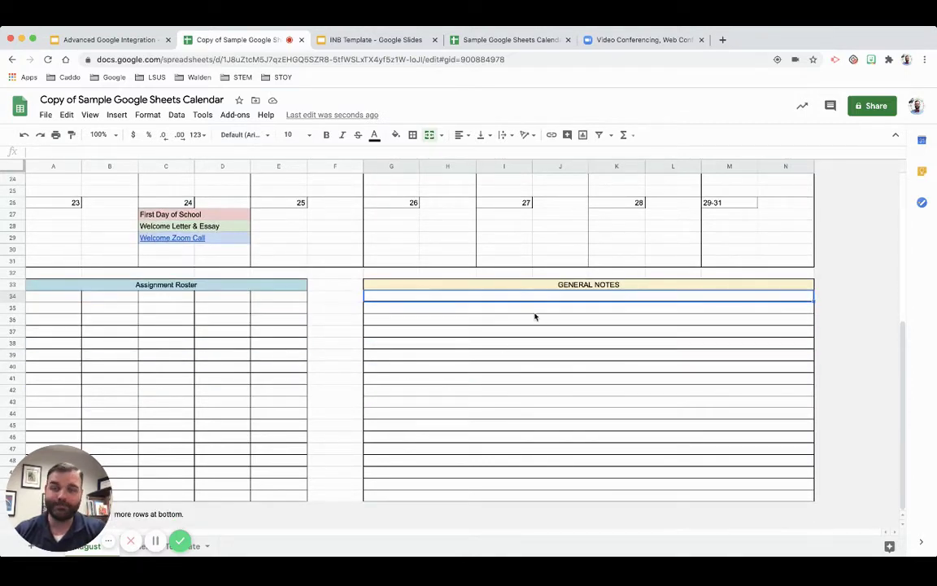
pyautogui.scroll(8, 221, 308)
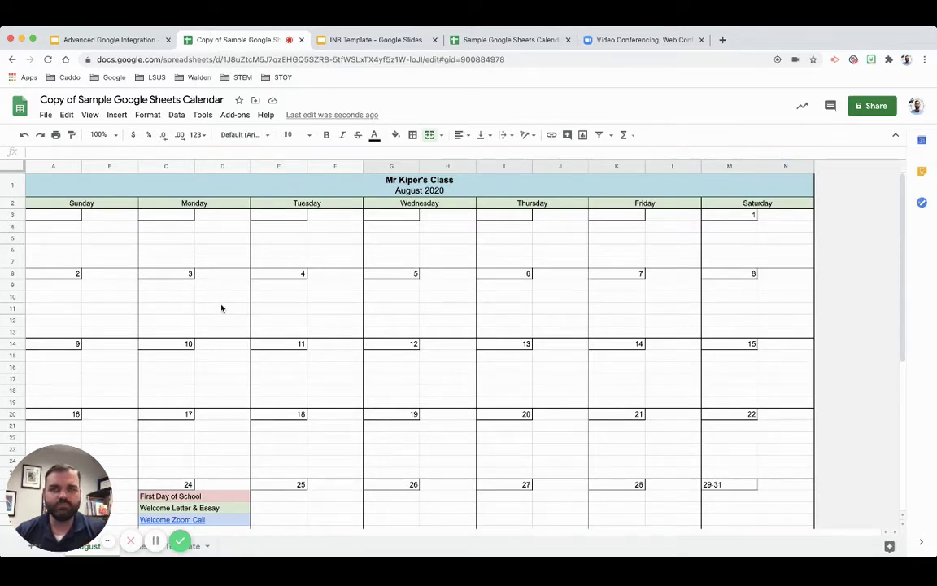
# - Turn off gridlines via View > Gridlines and review the calendar layout
pyautogui.click(89, 114)
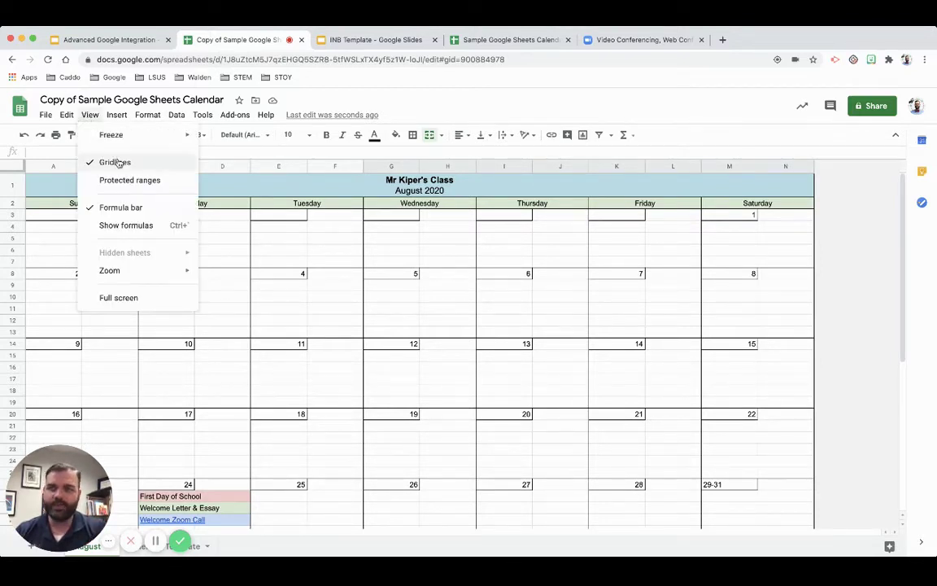
pyautogui.moveTo(108, 118)
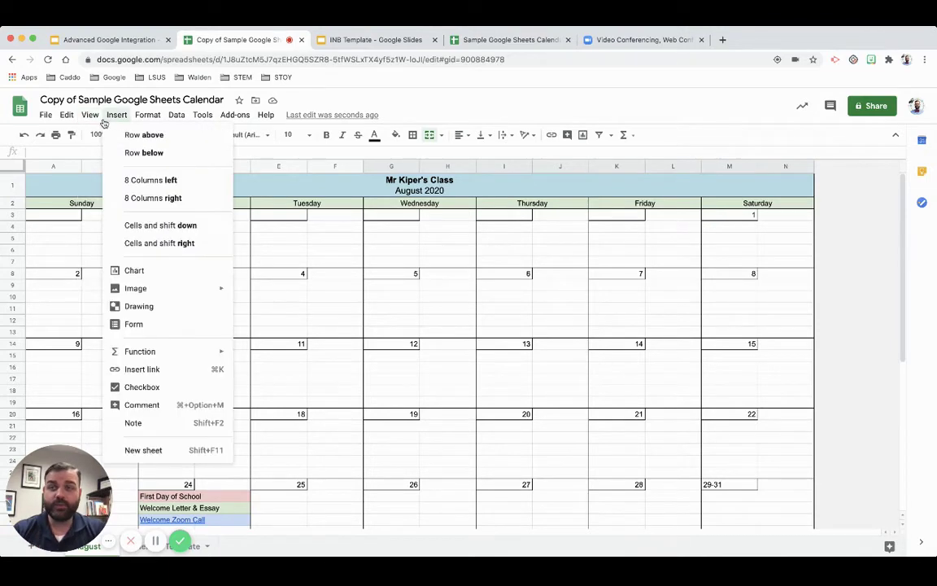
pyautogui.click(108, 156)
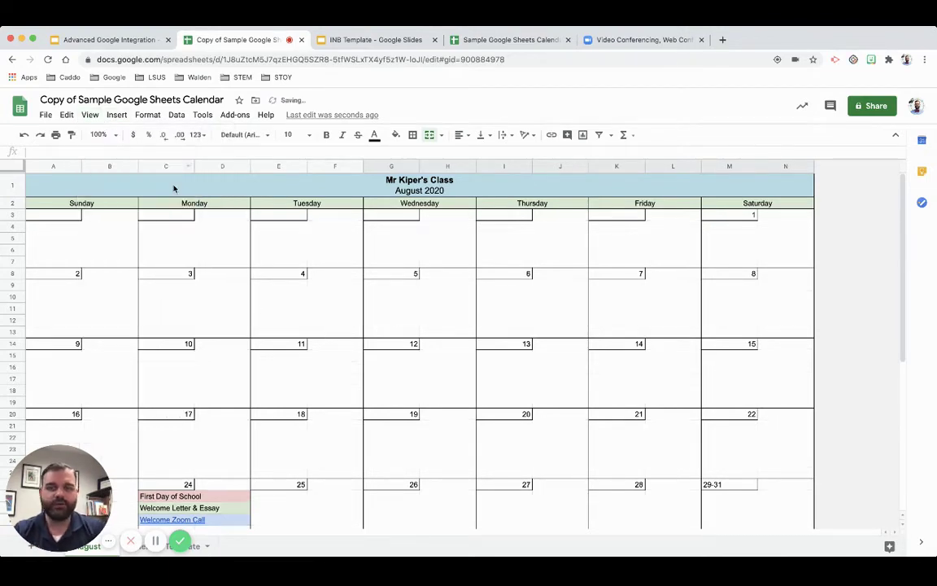
pyautogui.scroll(-5, 256, 309)
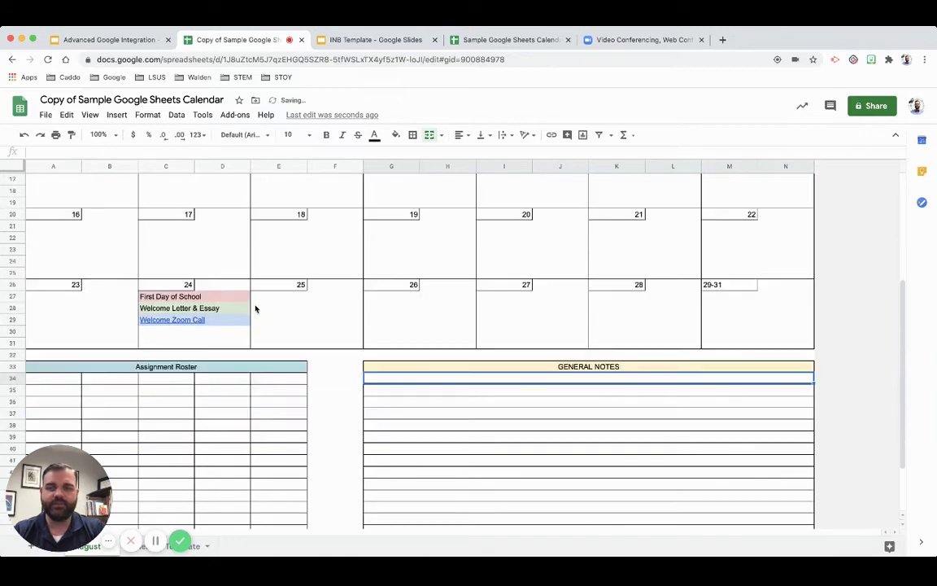
pyautogui.scroll(-2, 255, 309)
pyautogui.click(351, 345)
pyautogui.scroll(2, 351, 345)
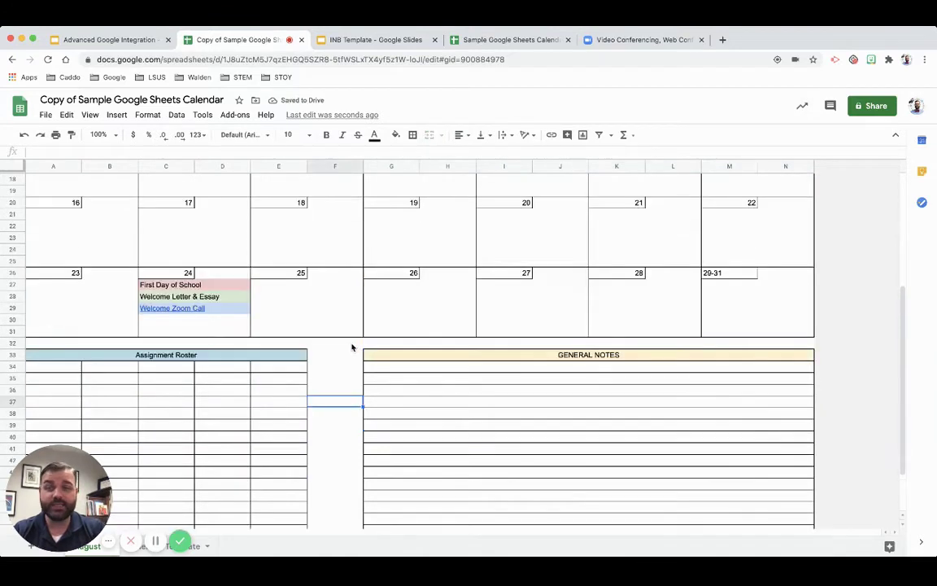
pyautogui.scroll(5, 351, 347)
pyautogui.click(506, 230)
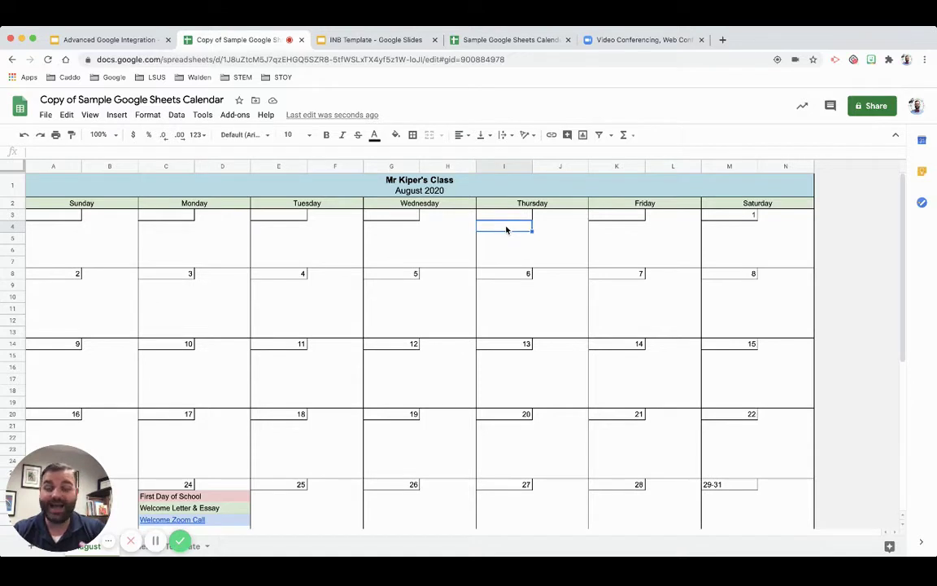
# - Switch gridlines back on, then off again
pyautogui.click(90, 115)
pyautogui.click(119, 162)
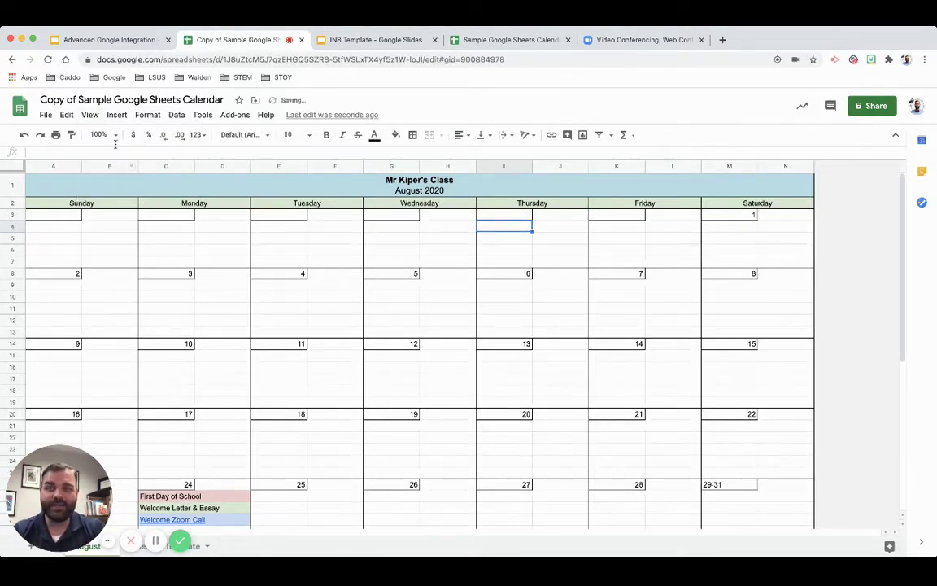
pyautogui.click(90, 115)
pyautogui.click(115, 166)
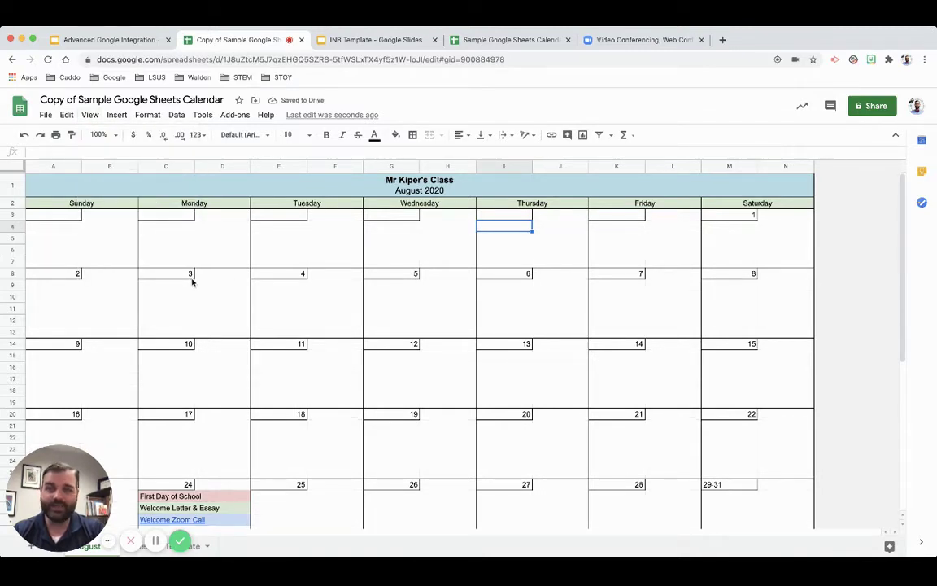
# - Publish only the August sheet to the web as a web page and select its link
pyautogui.click(47, 116)
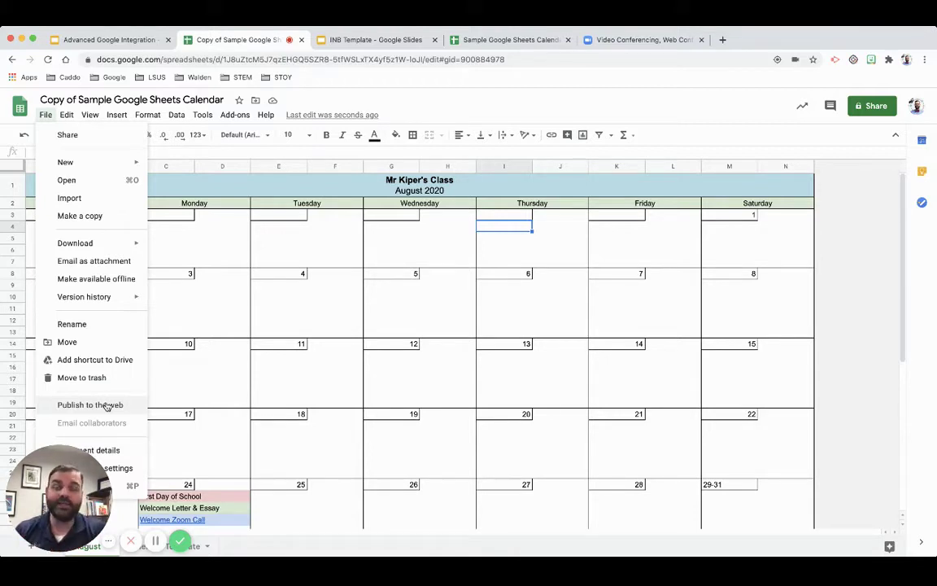
pyautogui.click(107, 405)
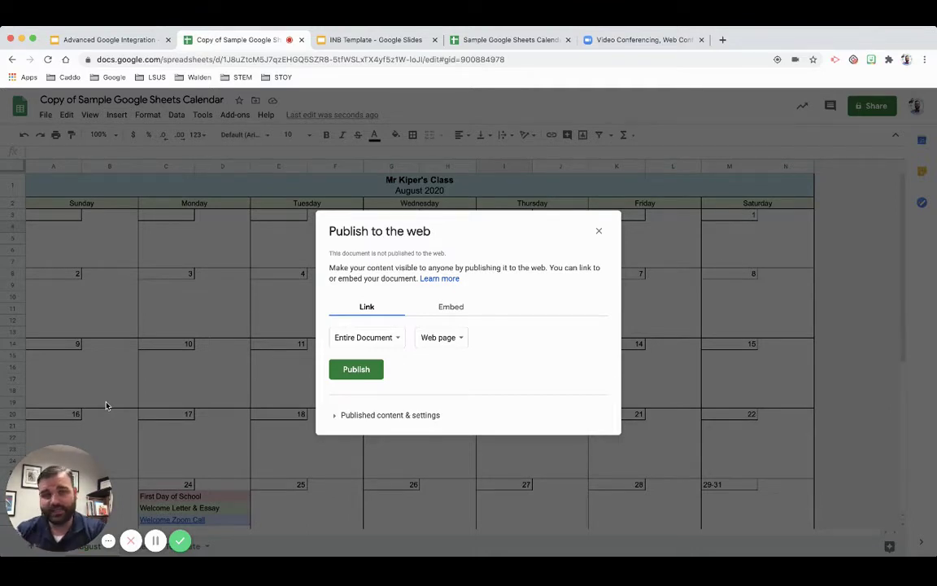
pyautogui.click(374, 339)
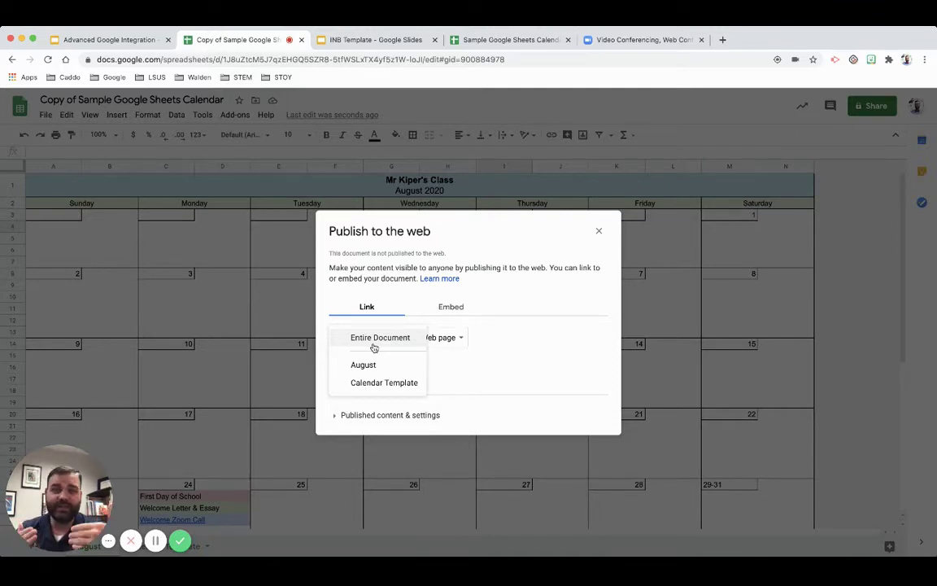
pyautogui.click(373, 364)
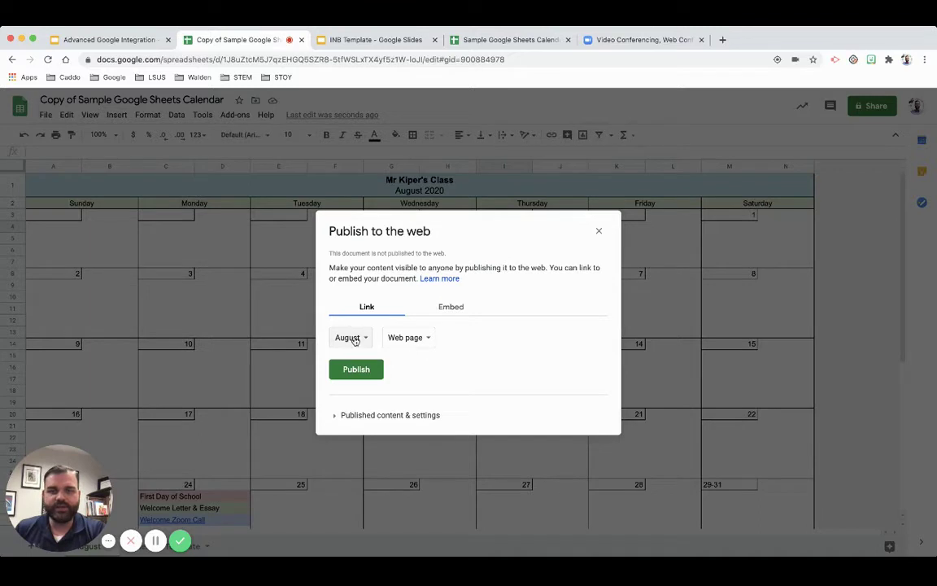
pyautogui.click(352, 337)
pyautogui.click(358, 339)
pyautogui.click(411, 342)
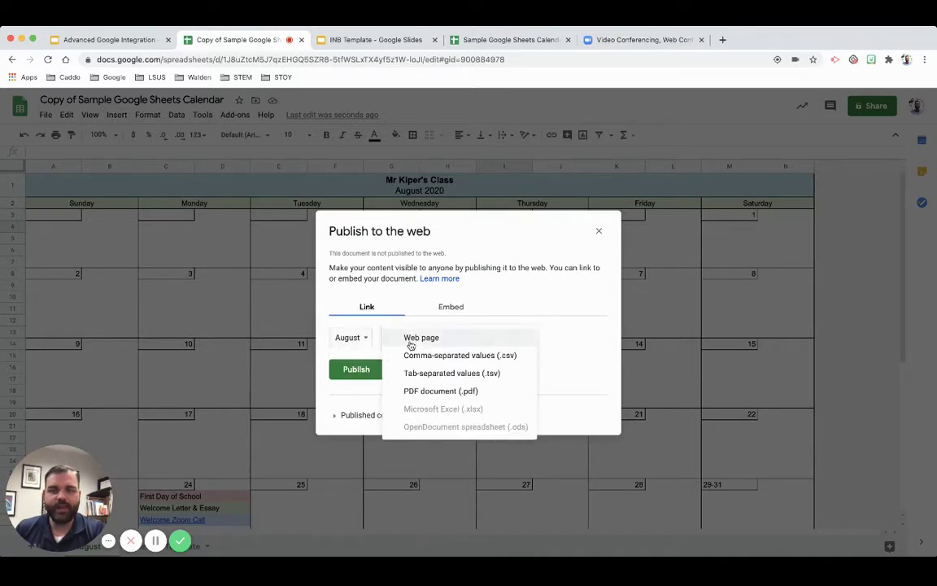
pyautogui.click(437, 338)
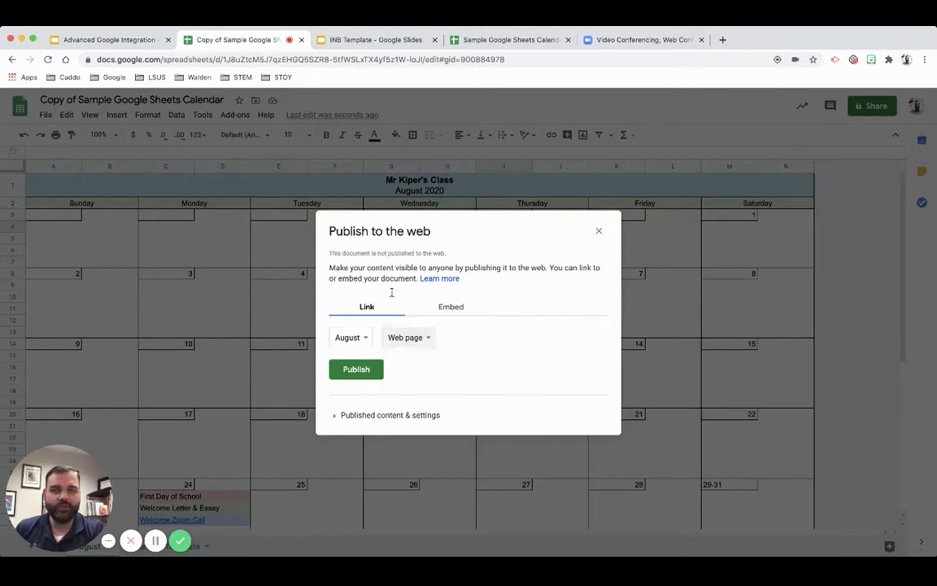
pyautogui.click(358, 370)
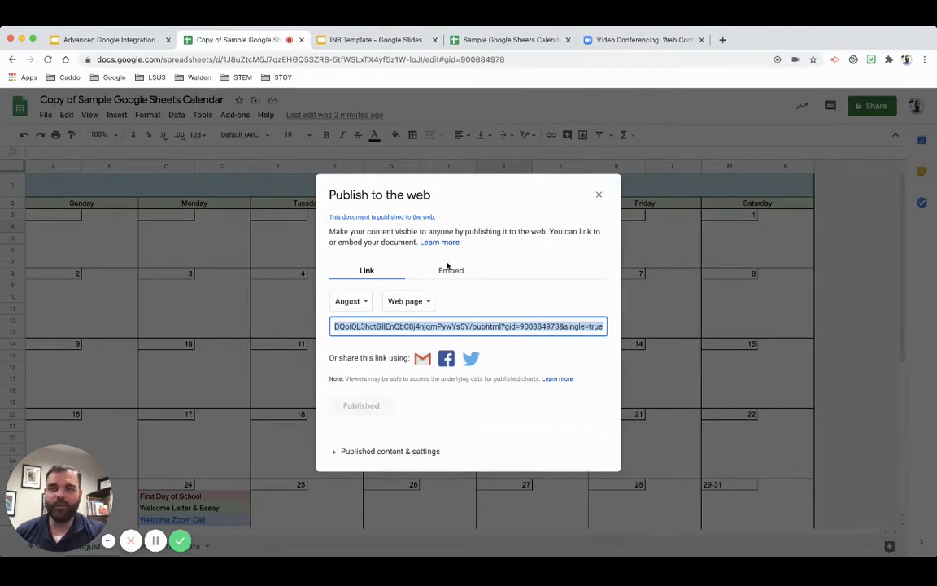
pyautogui.click(600, 203)
# - Open the published August calendar link in the browser, look it over, then go back
pyautogui.click(598, 196)
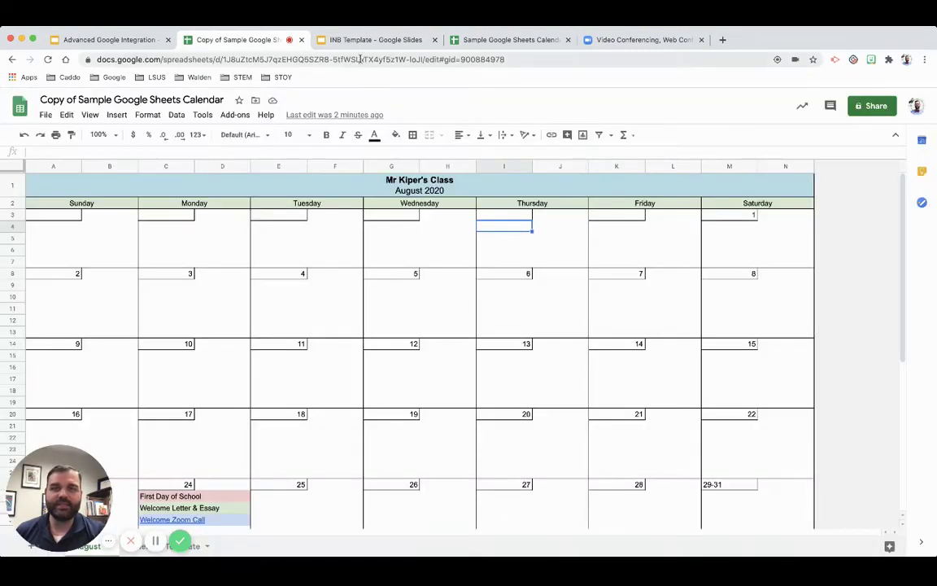
pyautogui.click(311, 55)
pyautogui.write('https://docs.google.com/spreadsheets/d/e/2PACX-1vSttN5DjtURV57MN6hHIvLkwEVXgBejHcElgQ58L9aVM3E3DQoiQL3hctGllEnQbC8j4njqmPywYs5Y/pubhtml?gid=900884978&single=true')
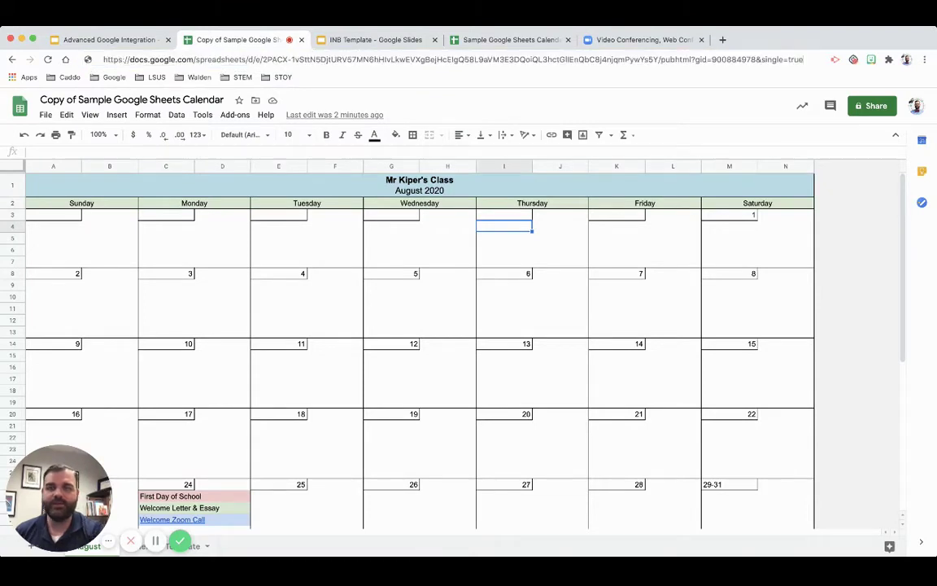
pyautogui.press('Return')
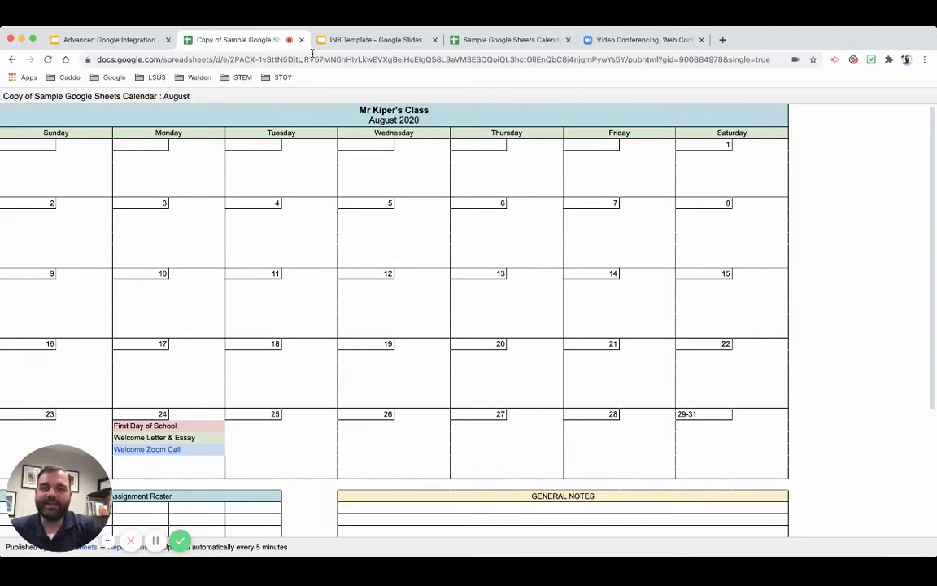
pyautogui.scroll(-5, 205, 174)
pyautogui.scroll(5, 206, 175)
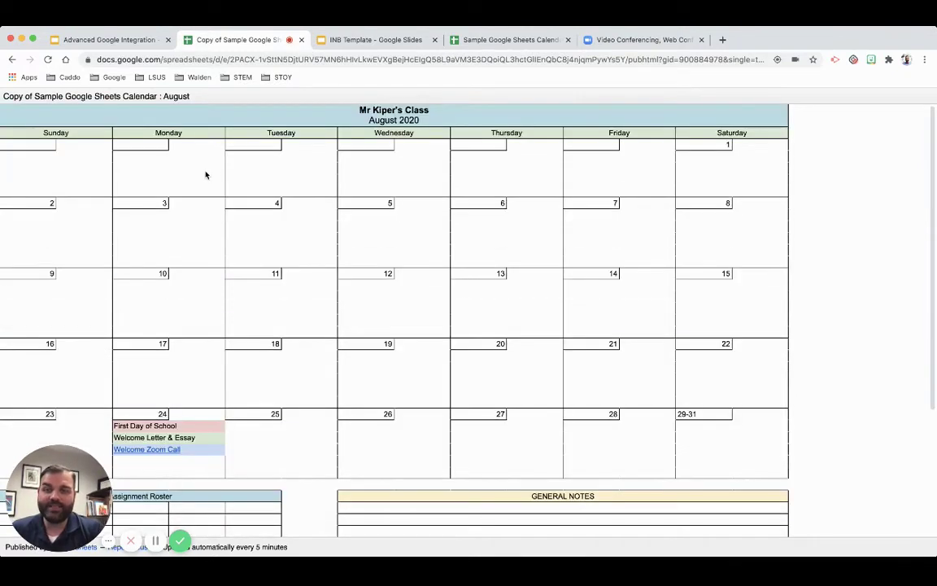
pyautogui.hscroll(-5, 205, 174)
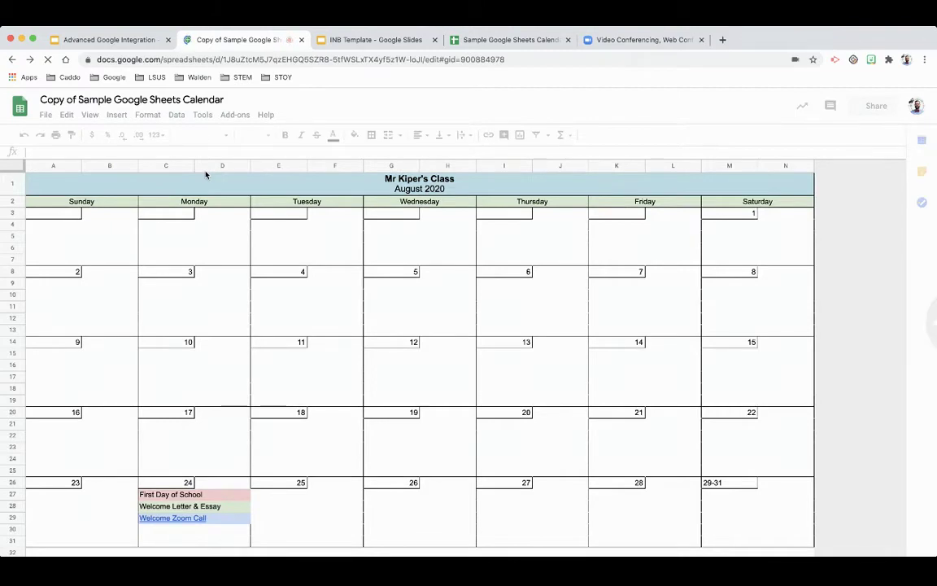
pyautogui.click(30, 61)
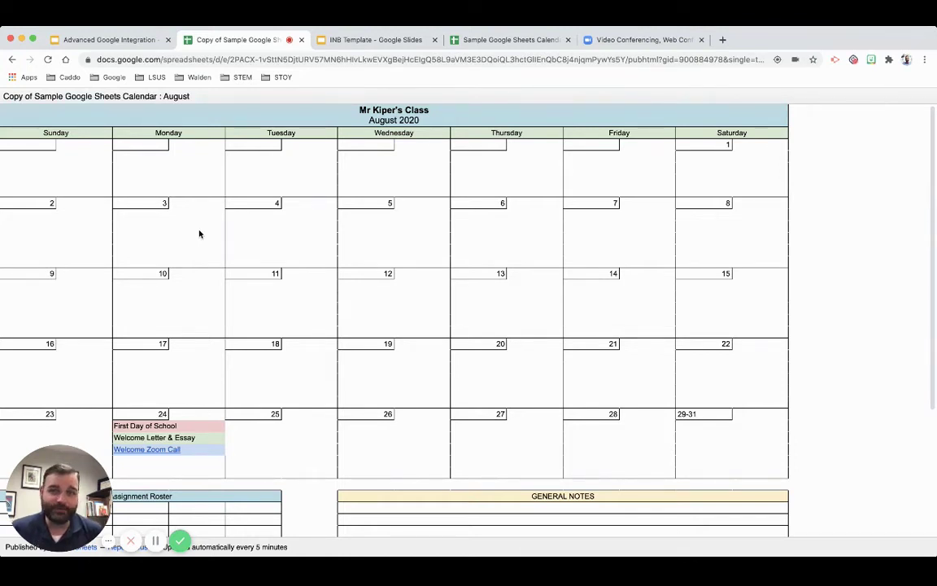
pyautogui.scroll(-5, 331, 274)
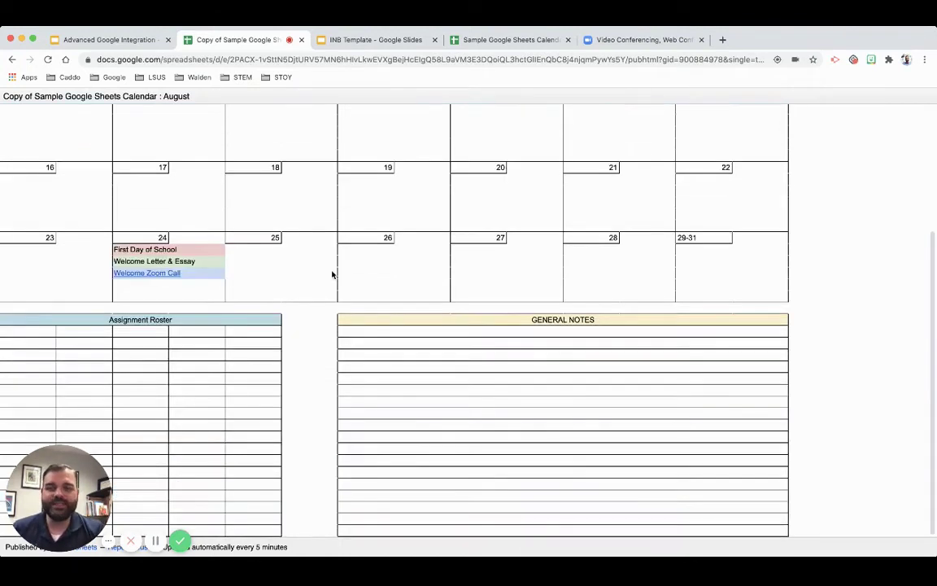
pyautogui.scroll(5, 332, 274)
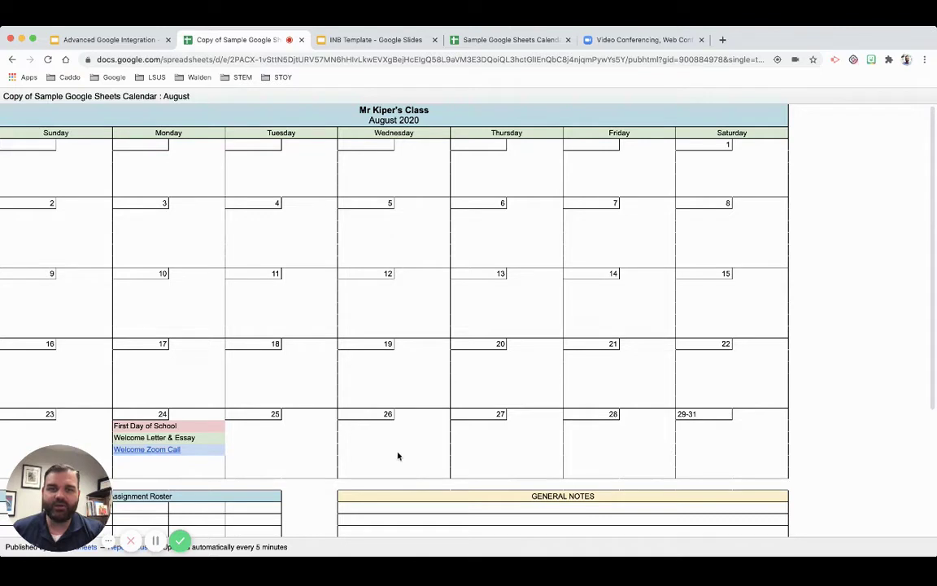
pyautogui.scroll(-1, 496, 474)
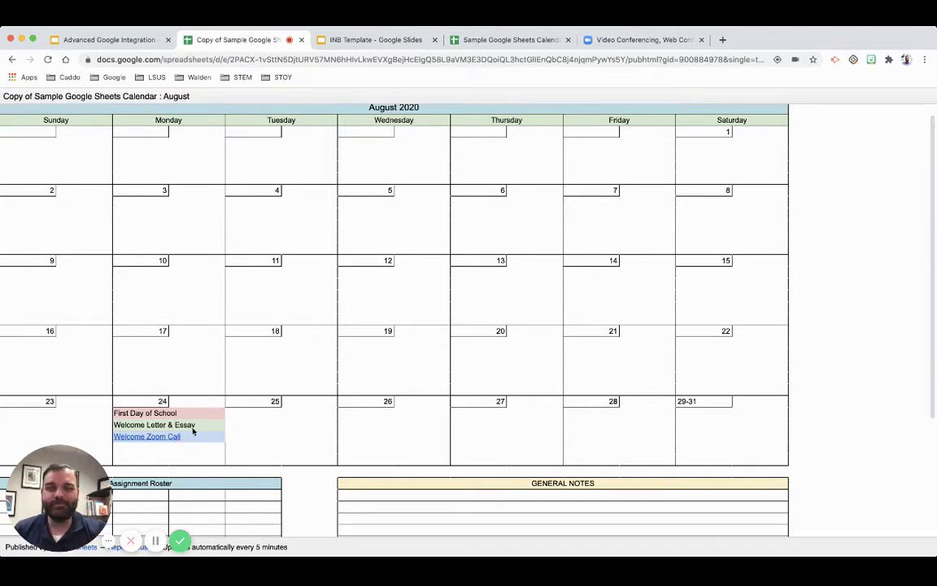
pyautogui.scroll(-3, 279, 355)
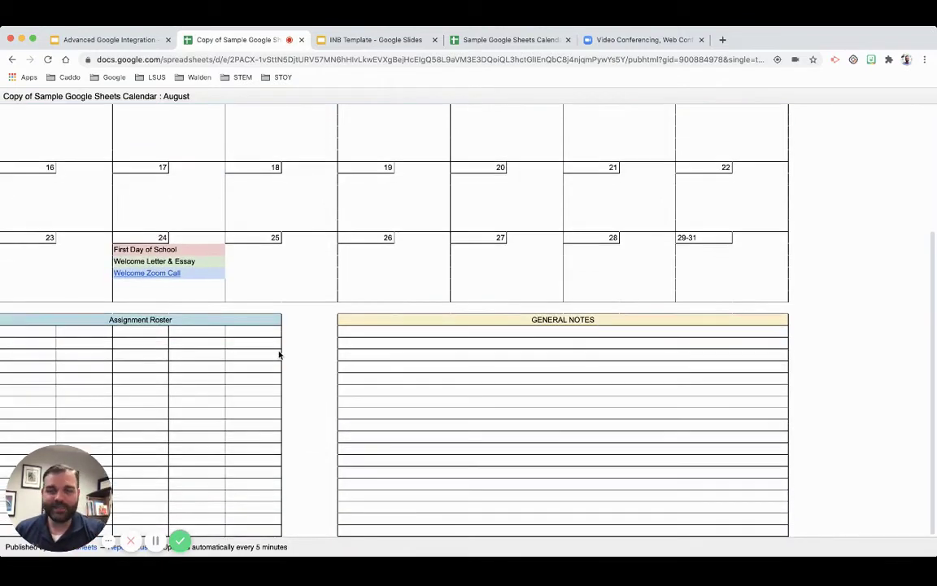
pyautogui.scroll(3, 279, 355)
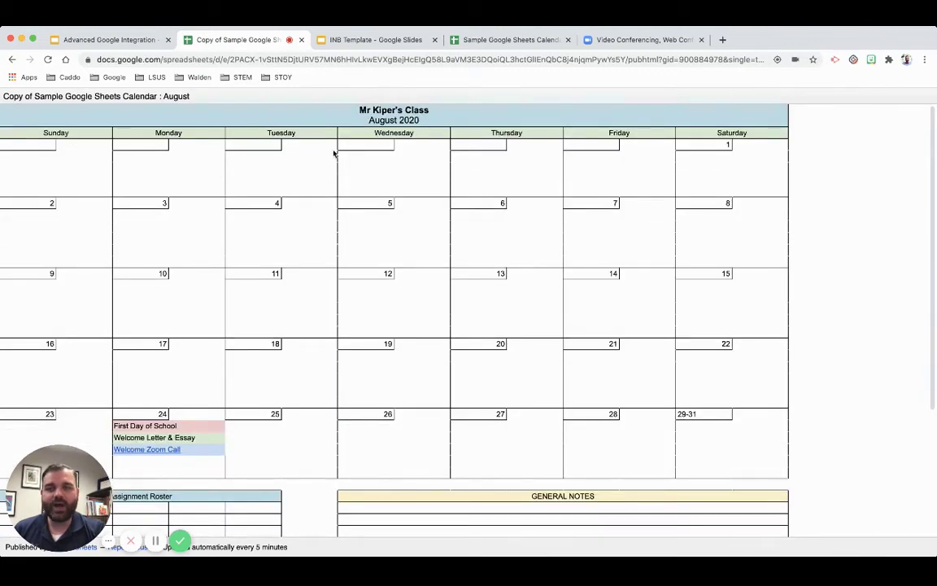
# - Back in the editor, enter 'Group Activity' in cell E27 under August 25
pyautogui.click(12, 59)
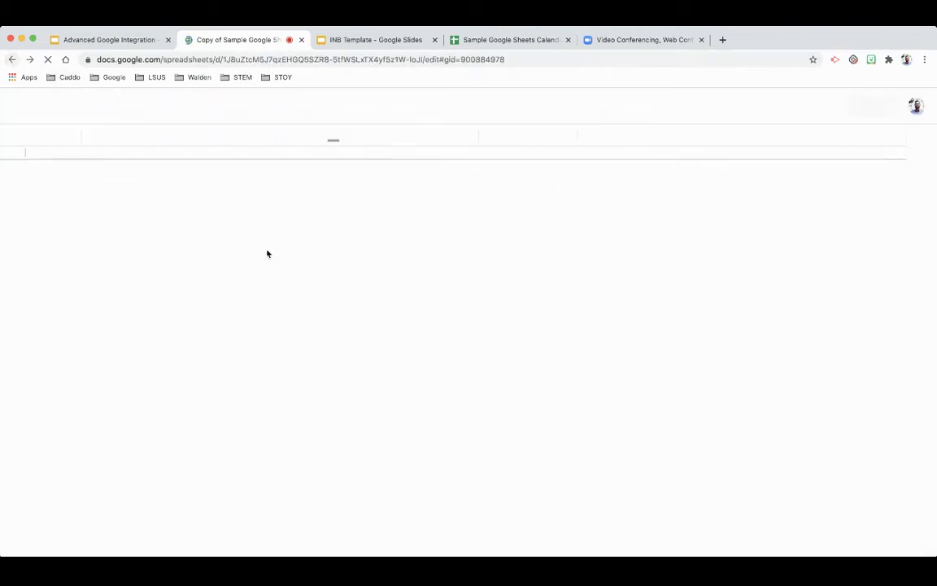
pyautogui.scroll(-3, 355, 356)
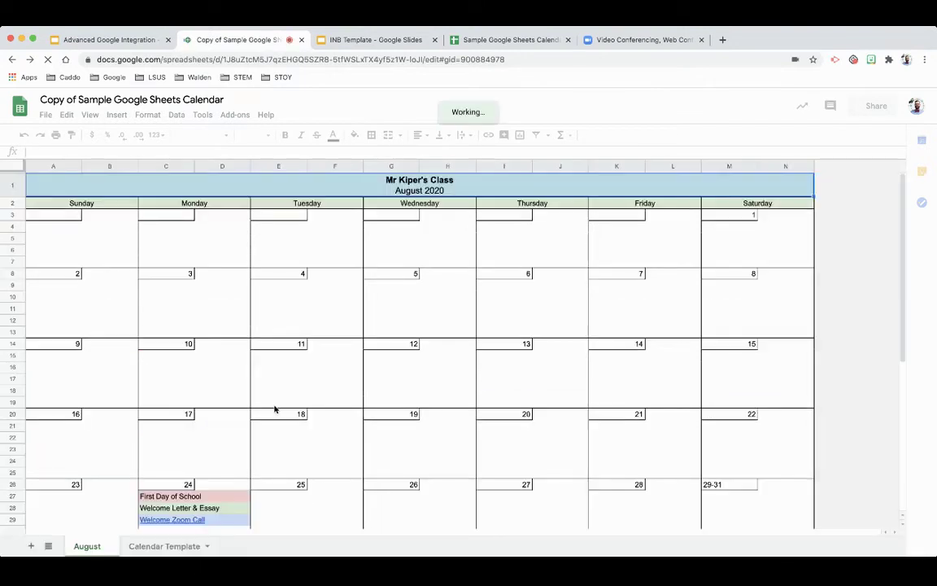
pyautogui.click(275, 409)
pyautogui.scroll(-1, 338, 439)
pyautogui.click(315, 452)
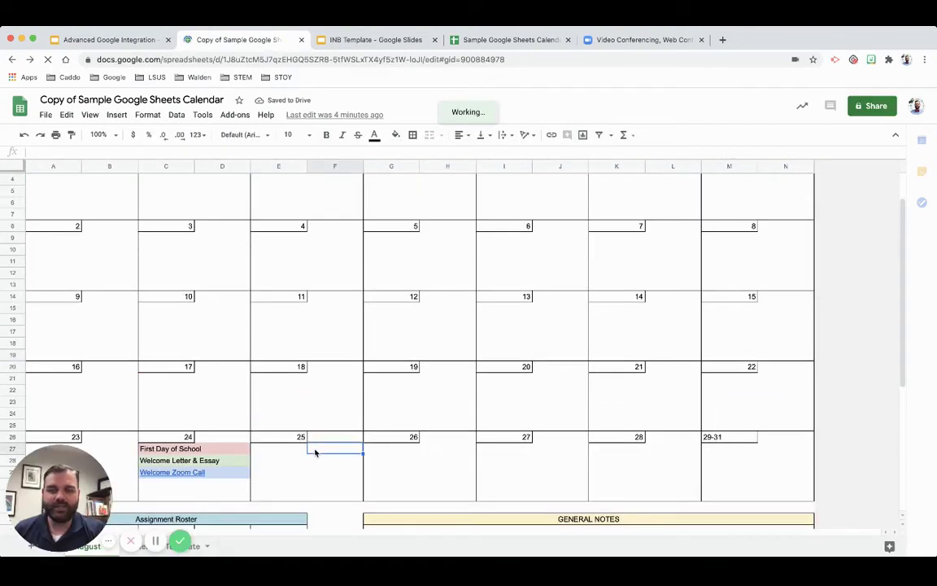
pyautogui.click(270, 452)
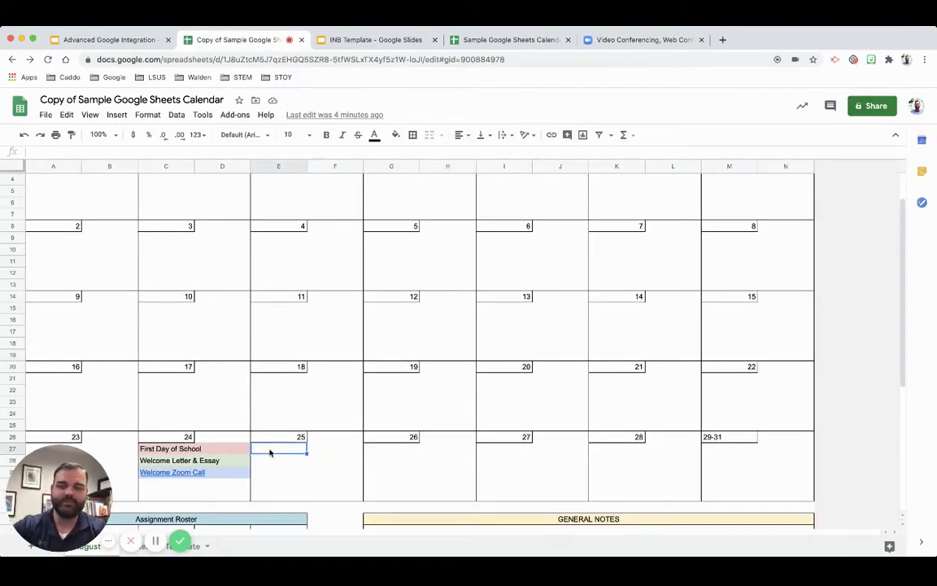
pyautogui.write('Grou')
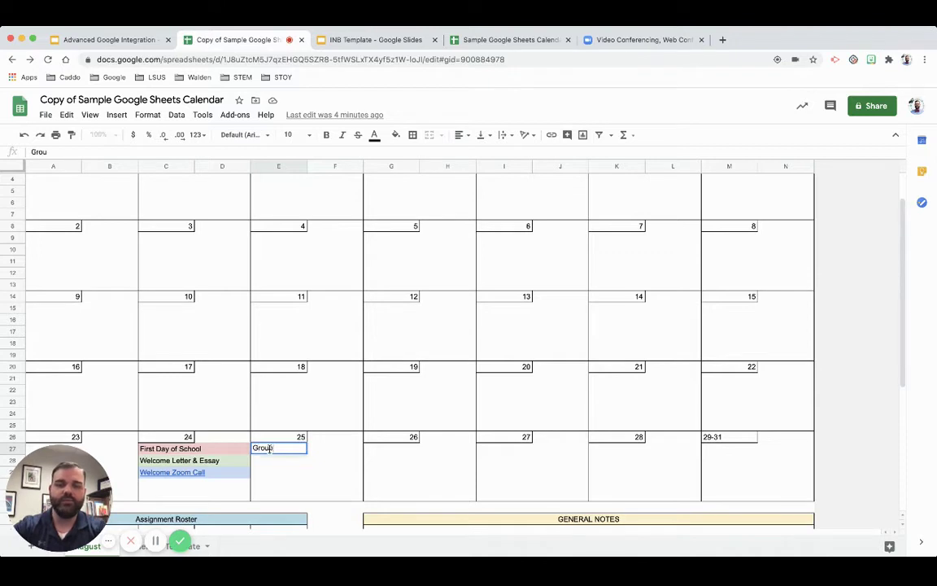
pyautogui.write('p Activity')
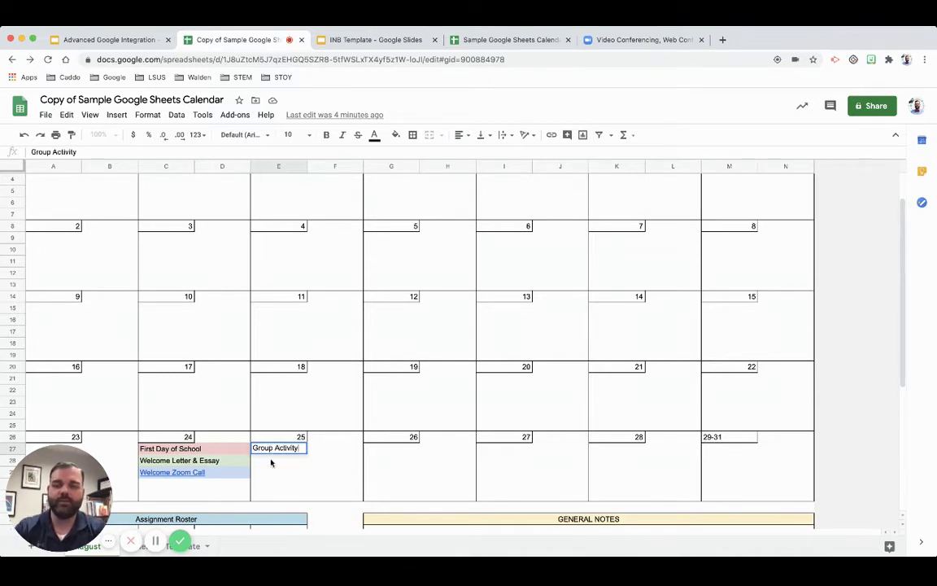
pyautogui.press('Return')
# - Fill E27:F27 with light yellow to mark the Group Activity event
pyautogui.moveTo(279, 451); pyautogui.dragTo(329, 456)
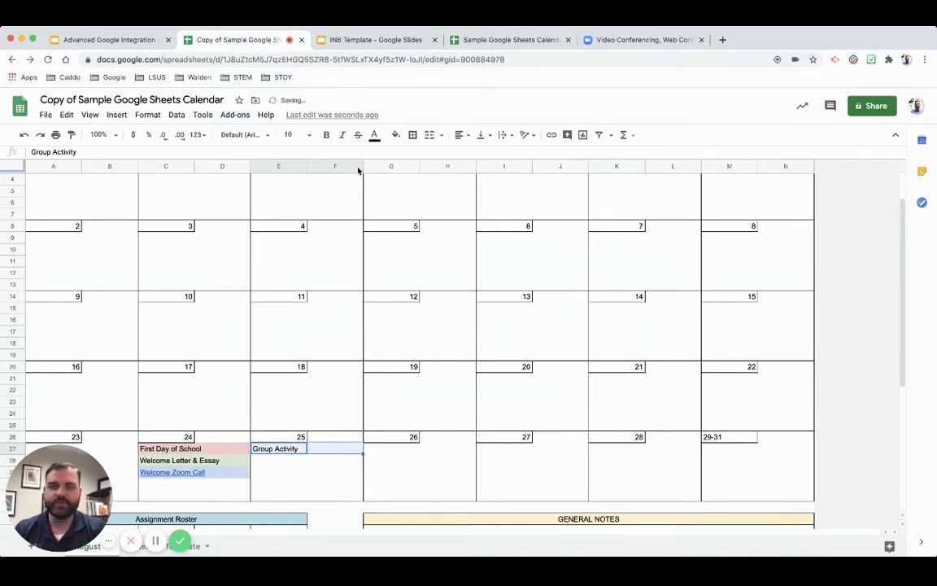
pyautogui.click(396, 134)
pyautogui.click(440, 200)
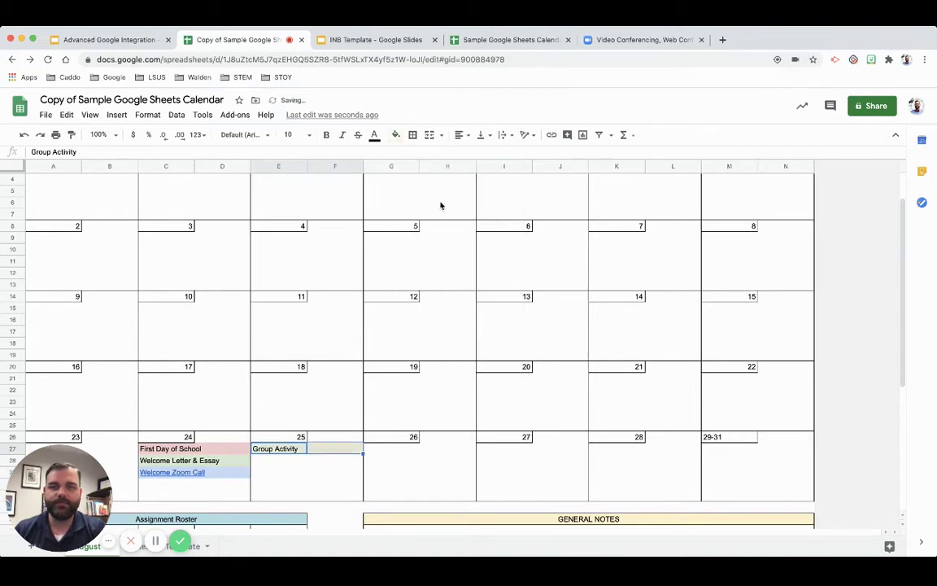
pyautogui.click(376, 311)
pyautogui.scroll(-1, 376, 315)
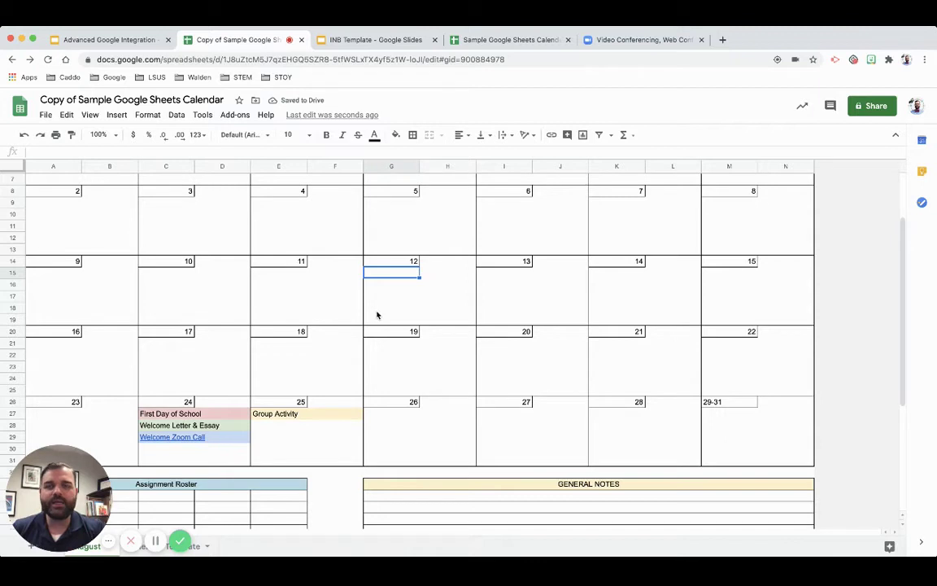
pyautogui.click(345, 59)
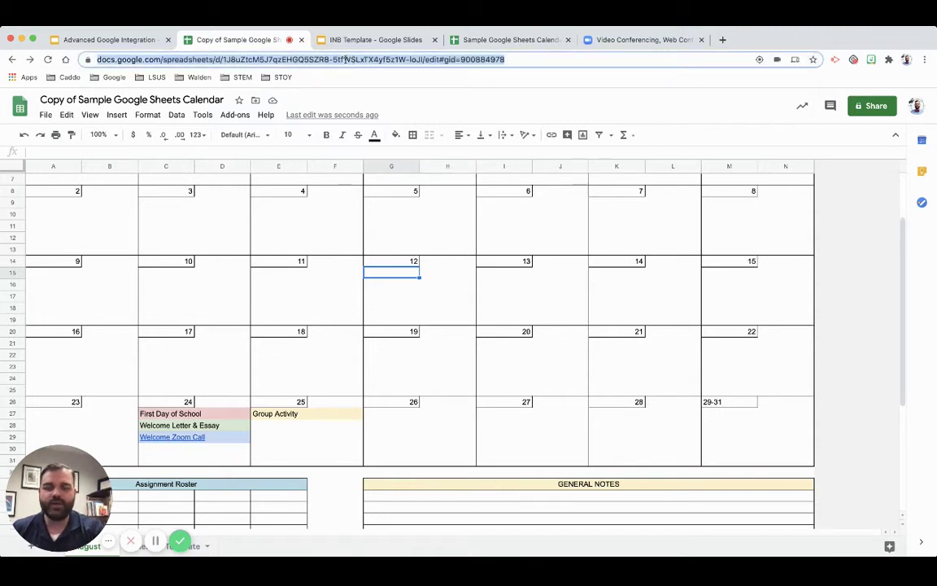
pyautogui.press('super+v')
pyautogui.press('Return')
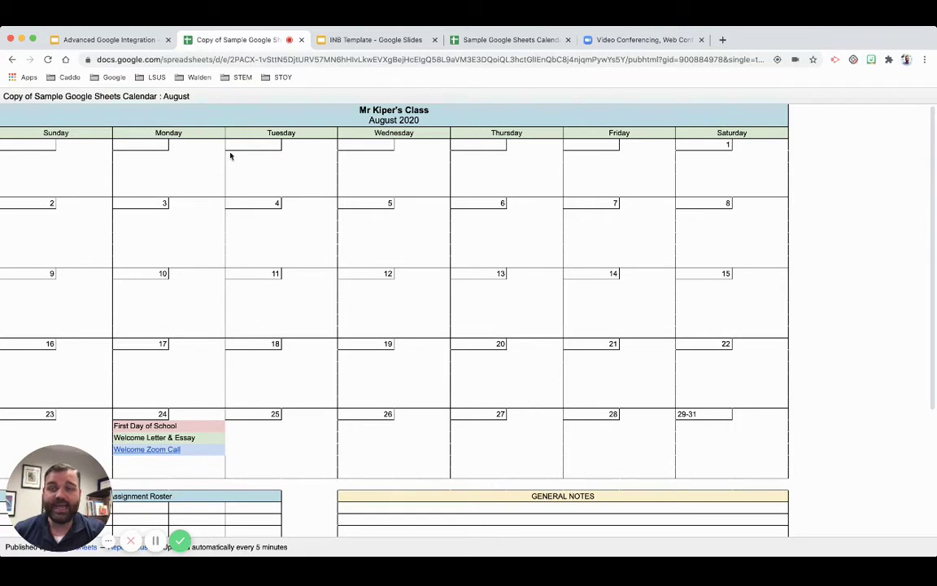
pyautogui.click(13, 62)
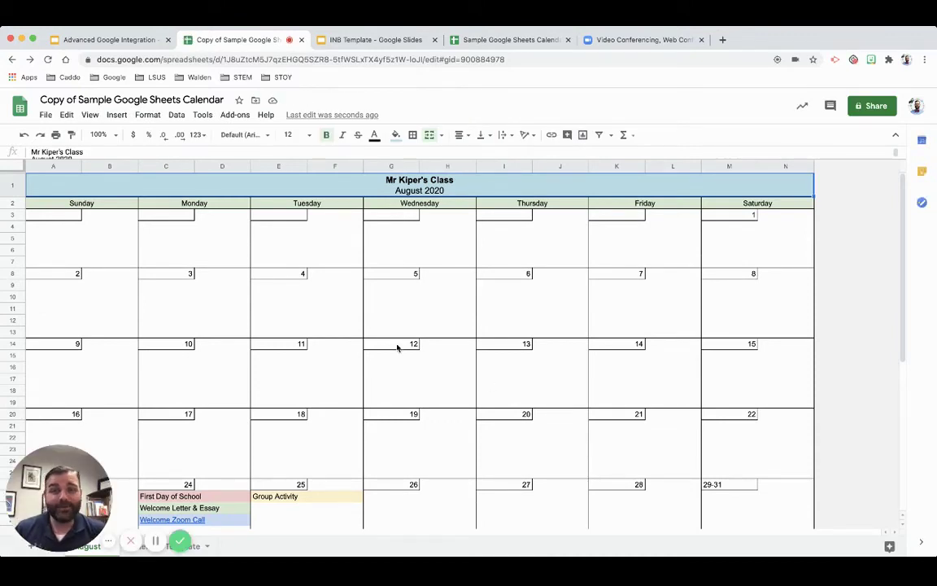
# - Turn on gridlines from the View menu
pyautogui.scroll(-3, 410, 464)
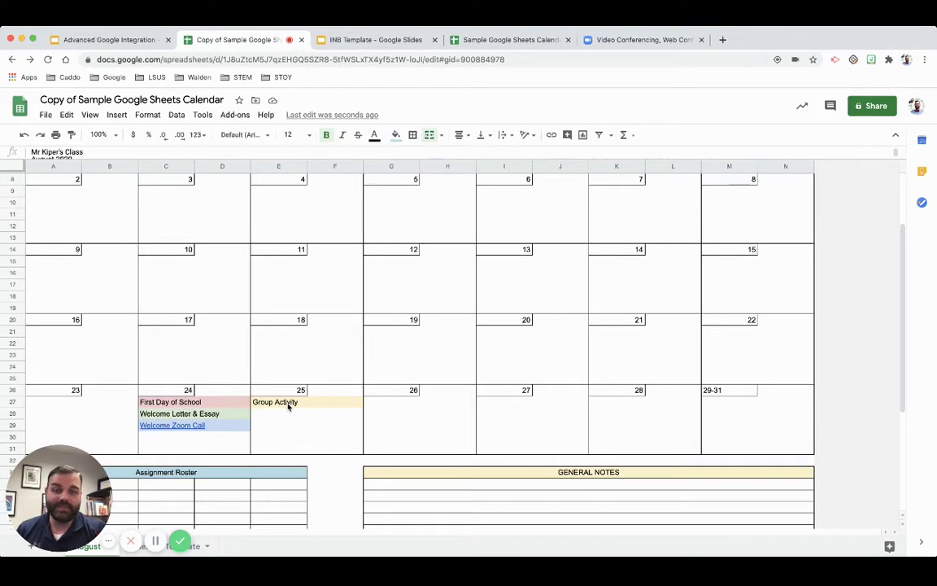
pyautogui.scroll(3, 310, 377)
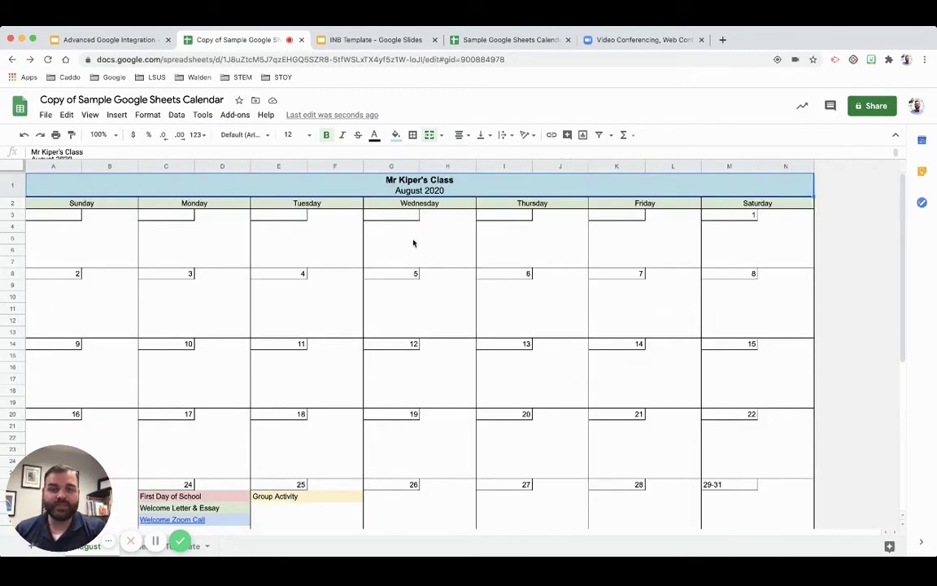
pyautogui.click(90, 114)
pyautogui.click(128, 163)
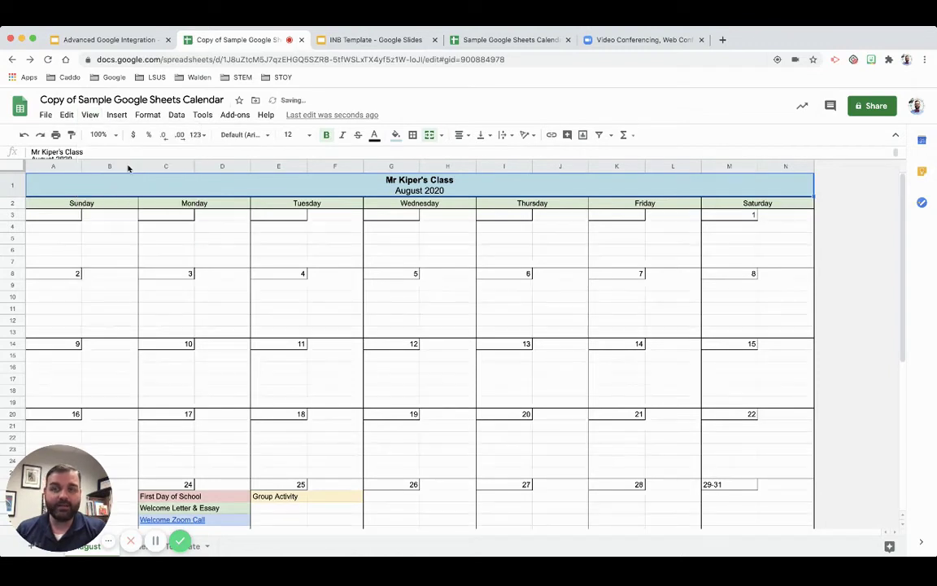
# - Load the pasted pubhtml link to view the published August calendar page
pyautogui.click(453, 59)
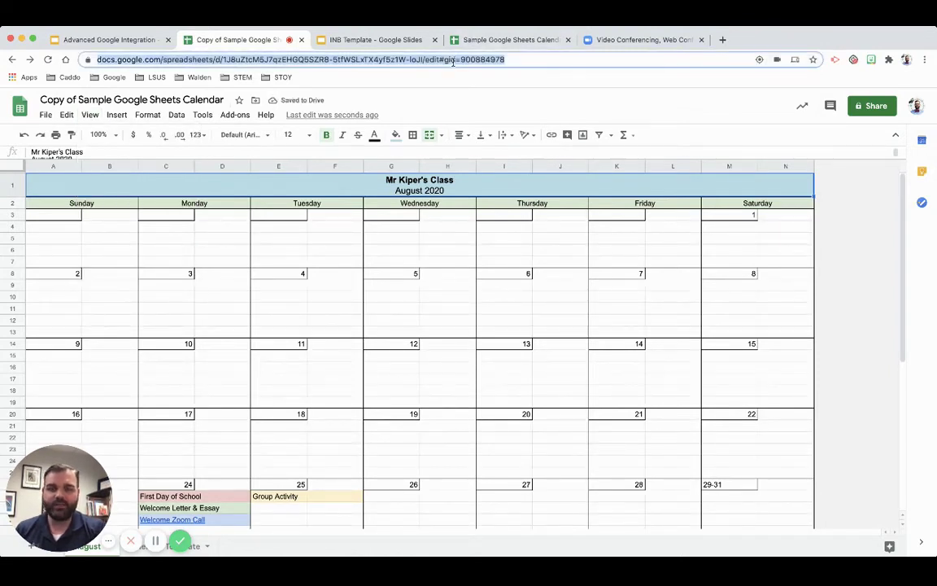
pyautogui.write('https://docs.google.com/spreadsheets/d/e/2PACX-1vSttN5DjtURV57MN6hHlvLkwEVXgBejHcElgQ58L9aVM3E3DQoiQL3hctGllEnQbC8j4njqmPywYs5Y/pubhtml?gid=900884978&single=true')
pyautogui.press('Return')
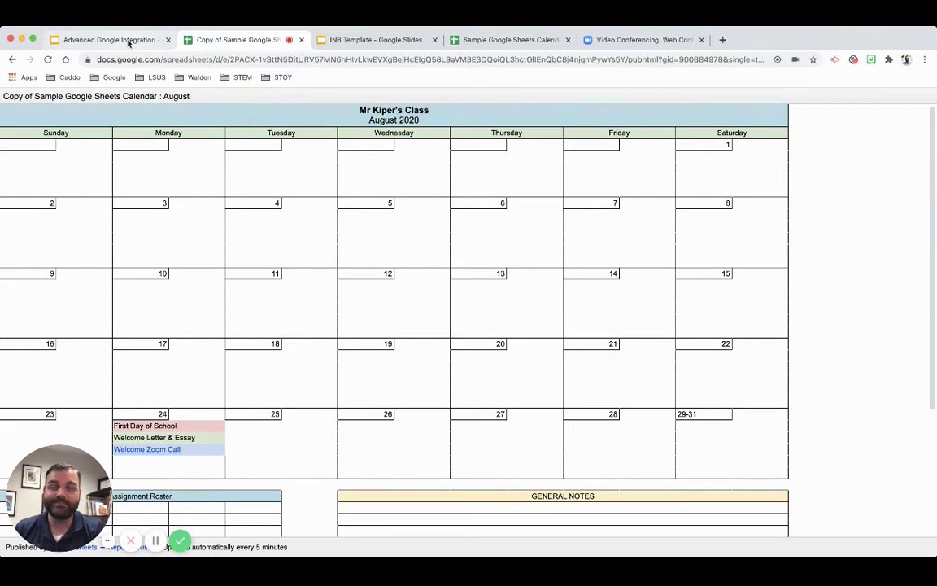
# - Copy the INB Template Slides link and load it in the calendar sheet's tab
pyautogui.click(12, 60)
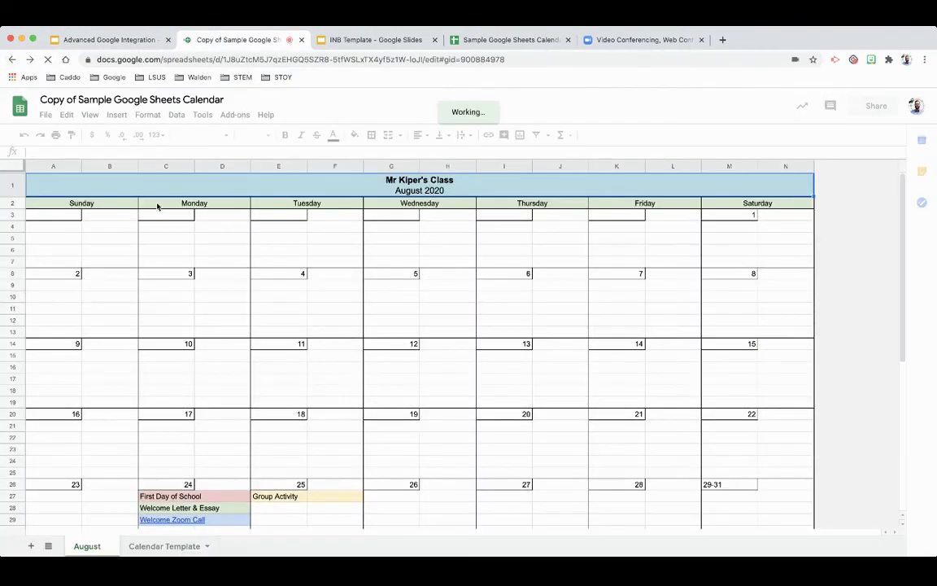
pyautogui.click(372, 39)
pyautogui.click(379, 59)
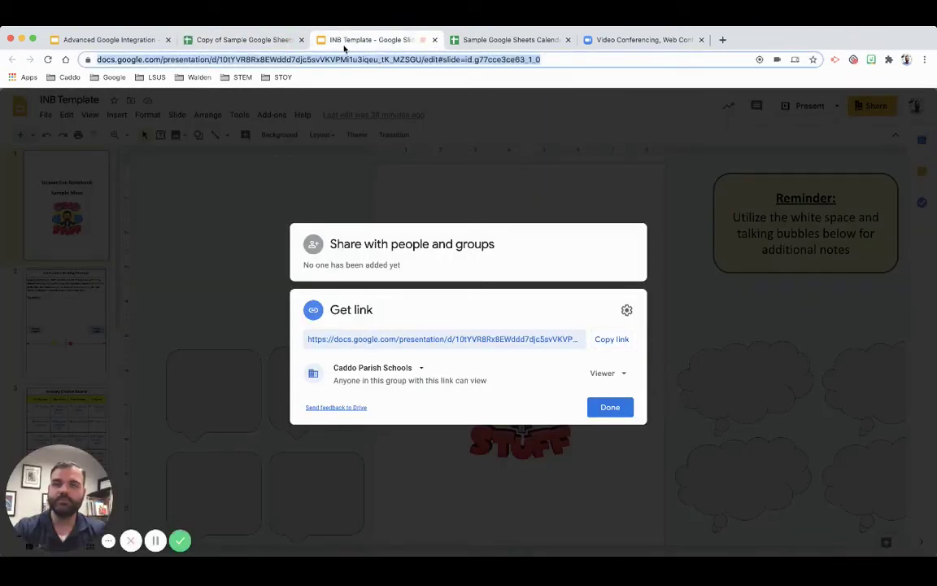
pyautogui.click(198, 42)
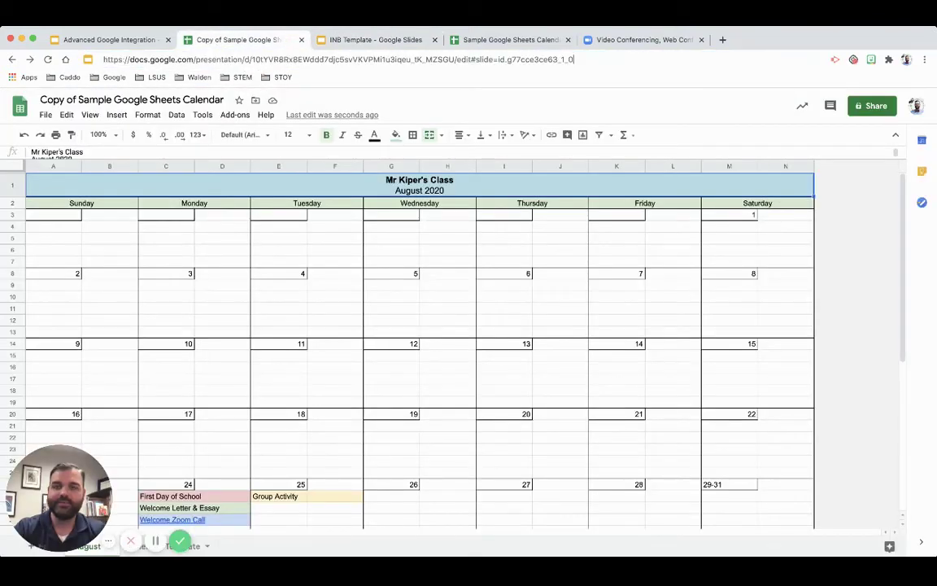
pyautogui.press('Return')
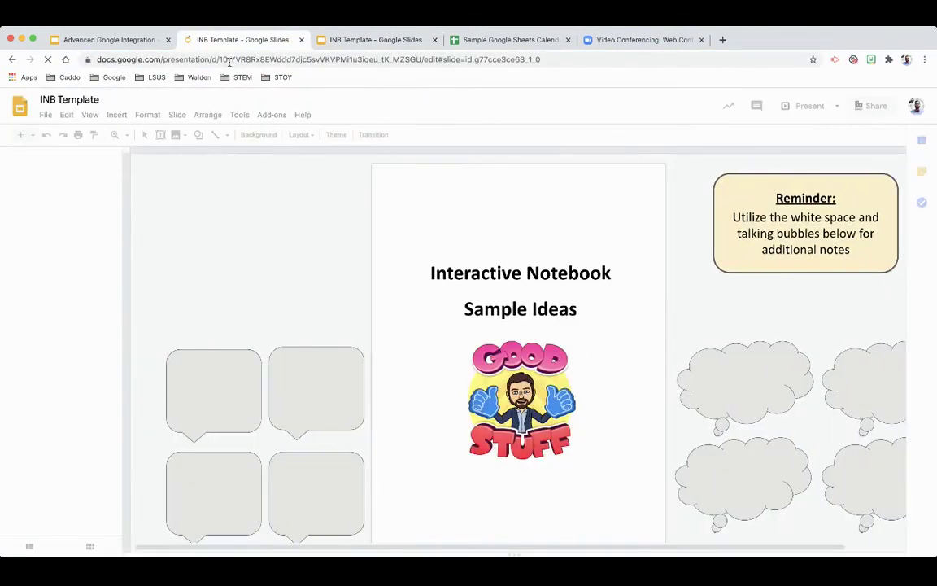